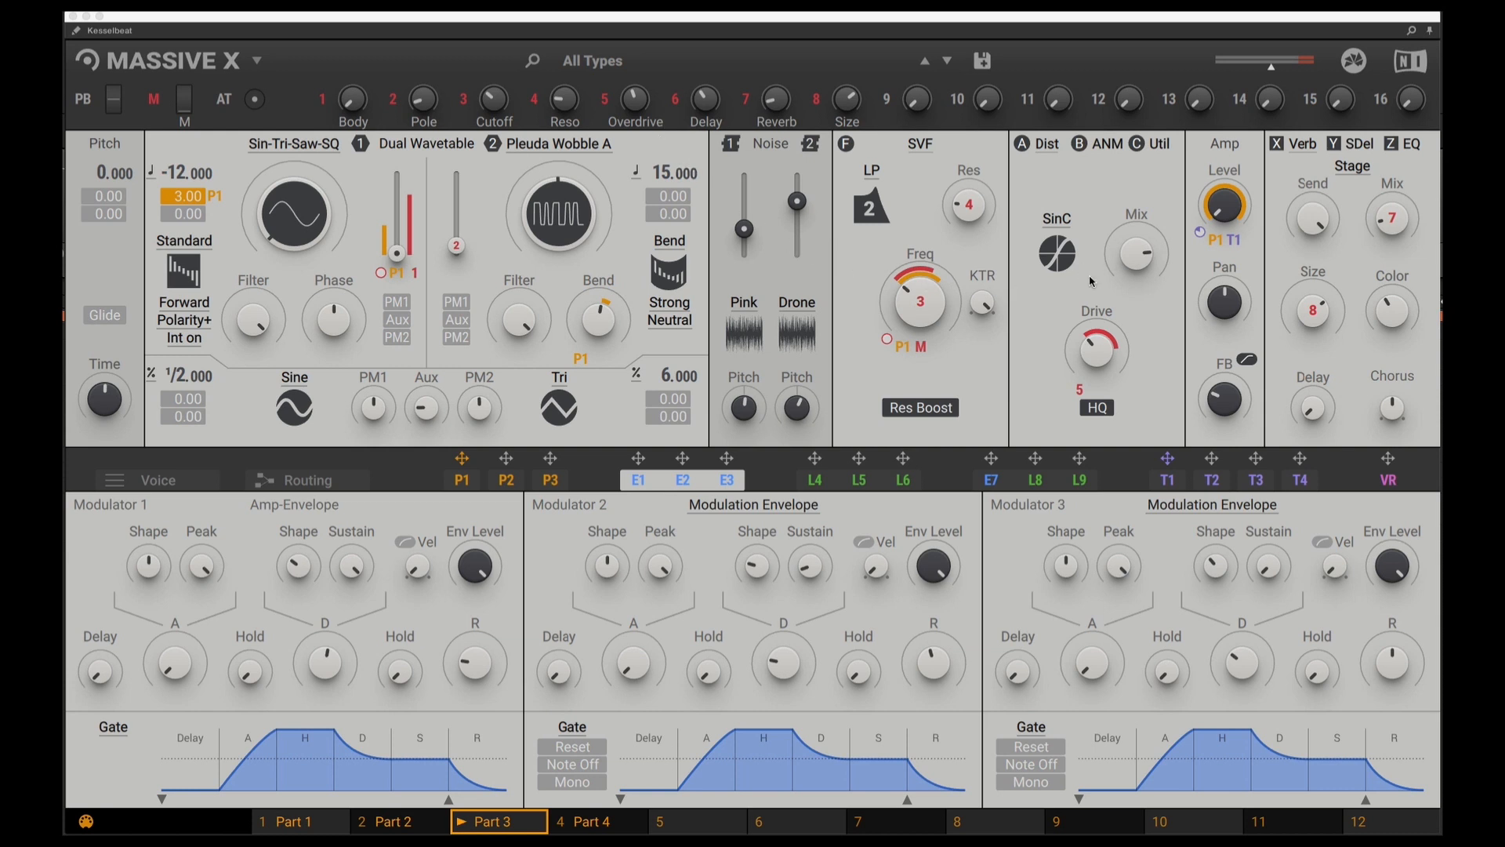
# Show the signal routing and bypass oscillators 1 and 2
pyautogui.click(331, 485)
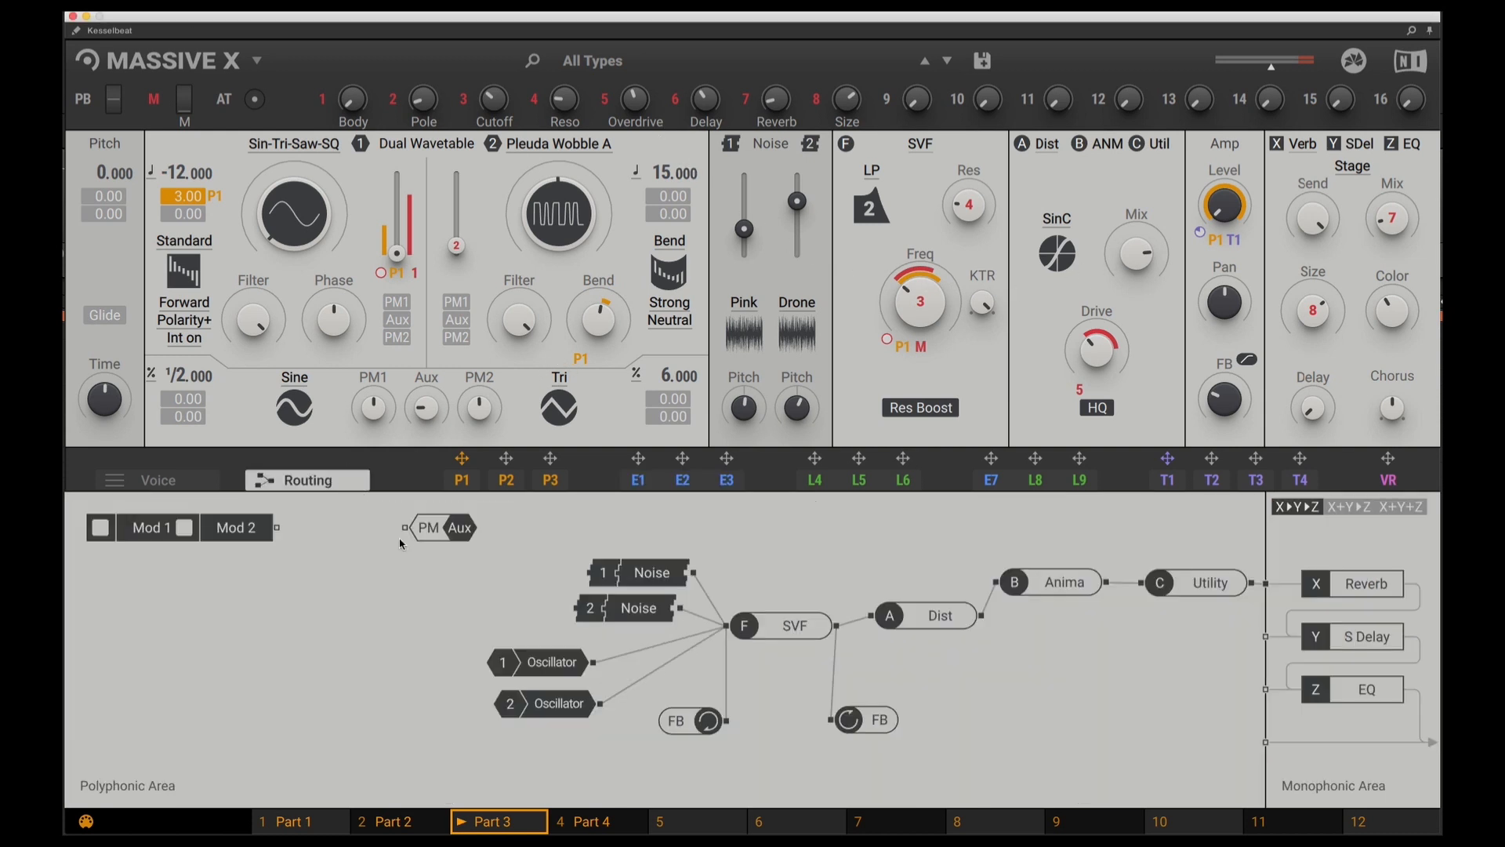
pyautogui.click(540, 672)
pyautogui.click(561, 704)
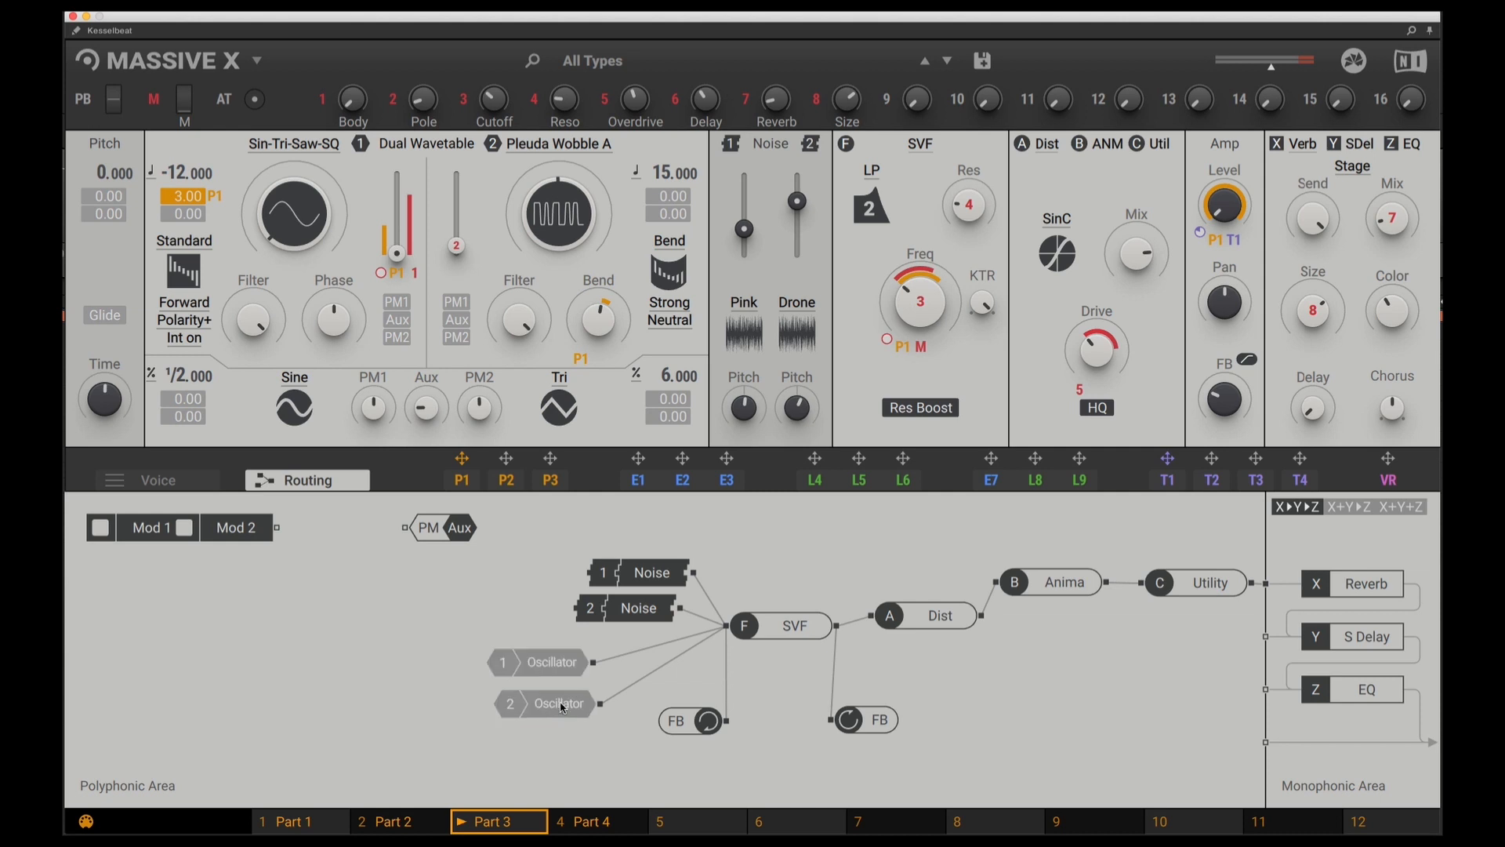
# Bypass the SVF filter, the Dist, Anima and Utility inserts, and the Reverb, S Delay and EQ effects
pyautogui.click(784, 630)
pyautogui.click(933, 624)
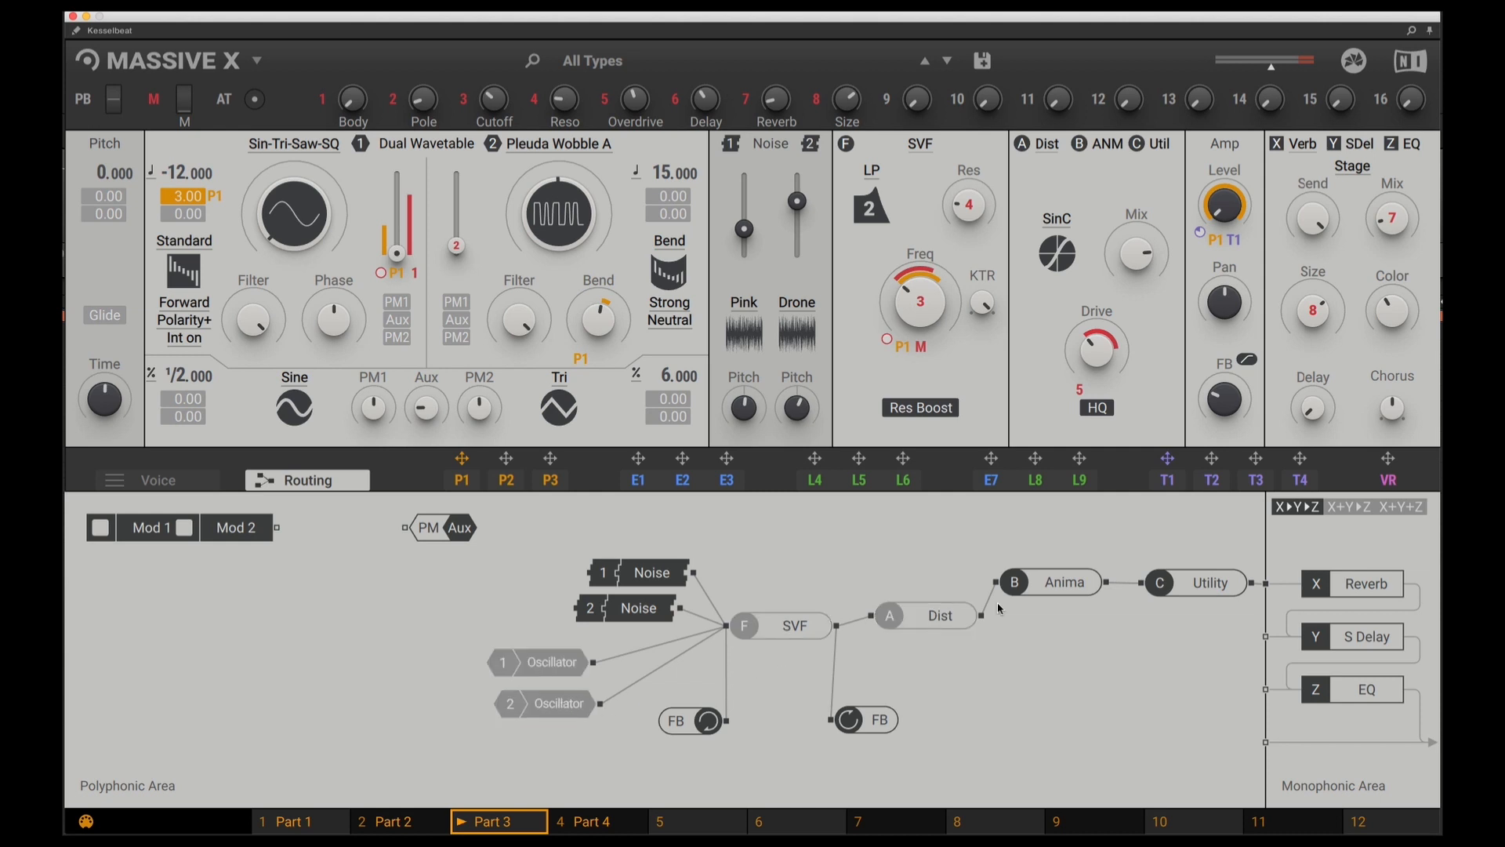
pyautogui.click(1049, 584)
pyautogui.click(1203, 584)
pyautogui.click(1367, 588)
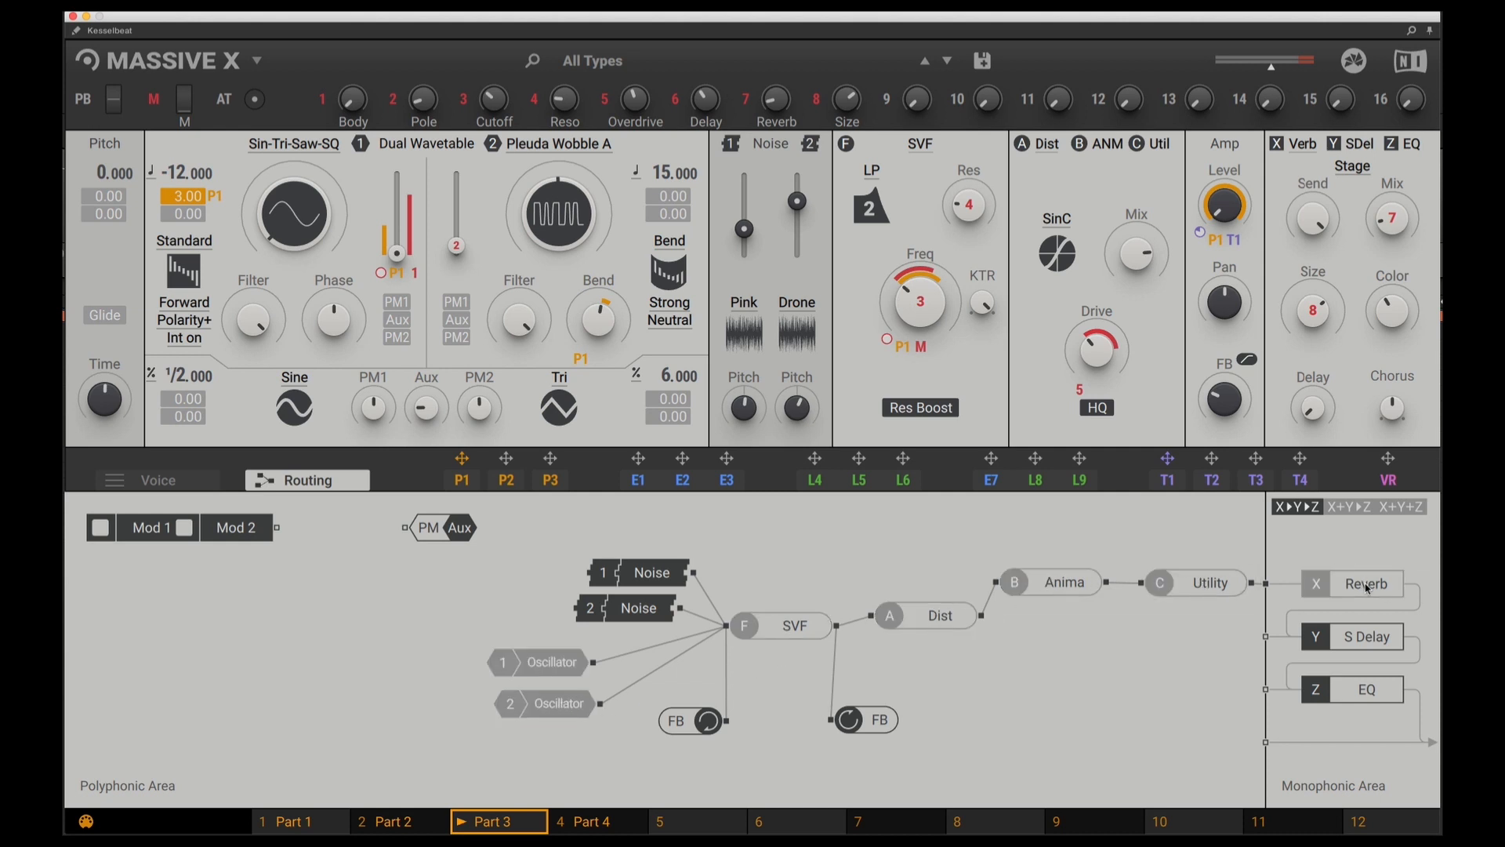
pyautogui.click(1364, 646)
pyautogui.click(1357, 693)
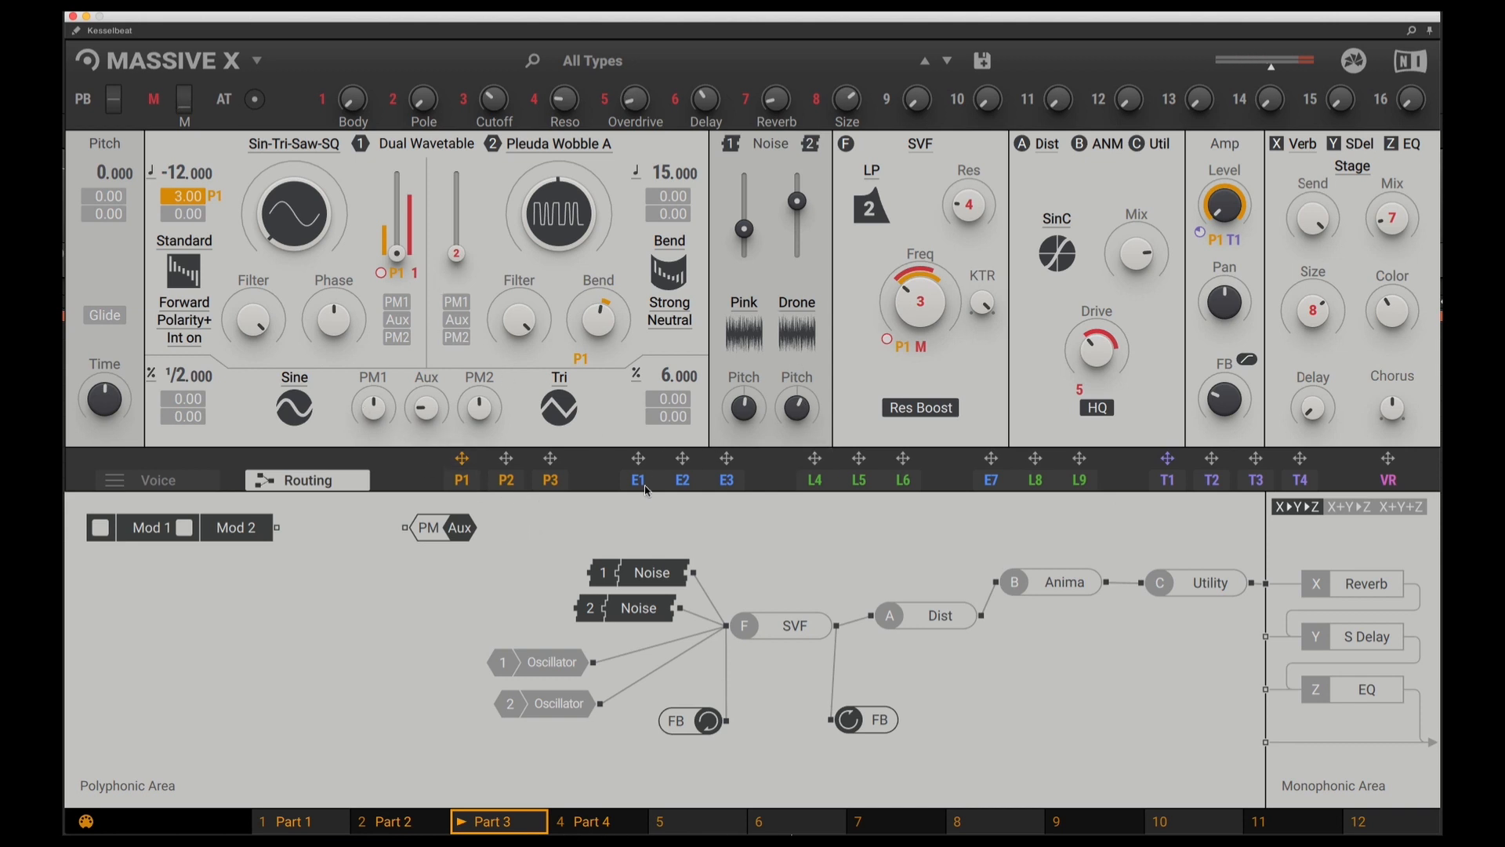
# Mute all connections of performer P1 and raise the amp level so the noise sounds continuously
pyautogui.click(466, 484)
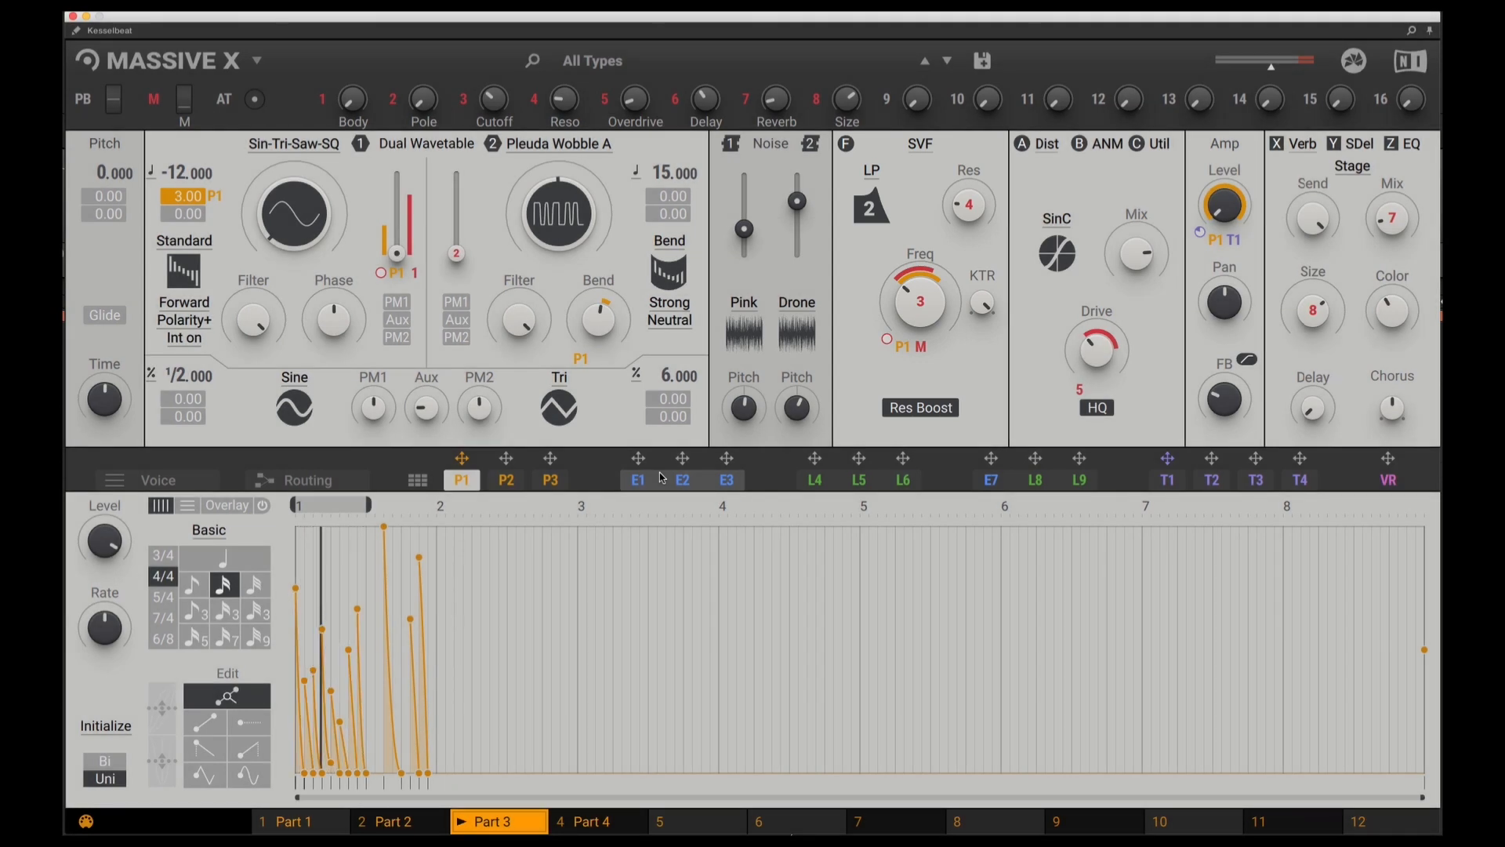
pyautogui.rightClick(464, 480)
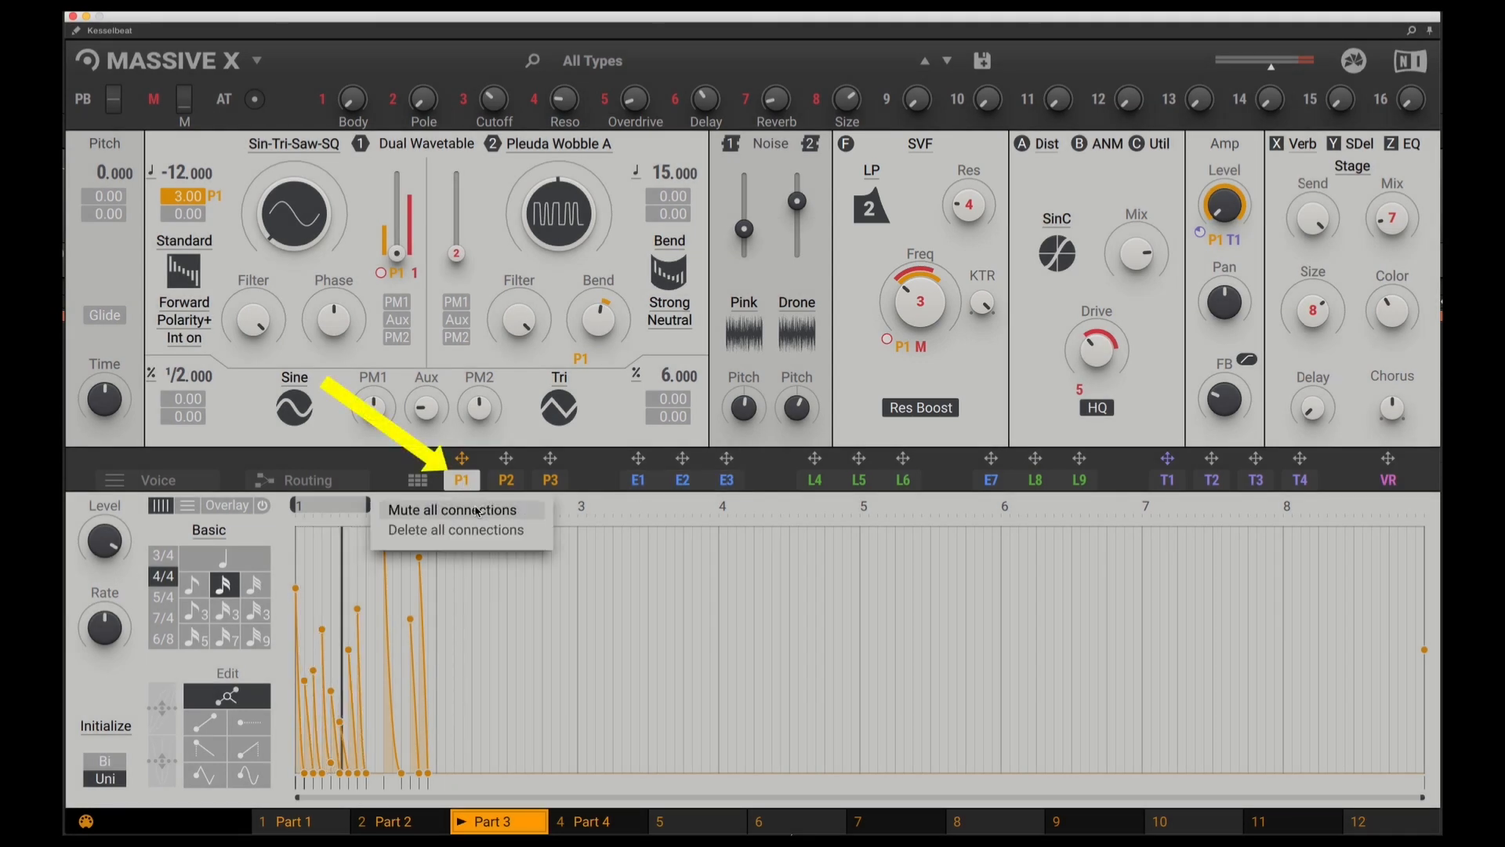
pyautogui.click(478, 511)
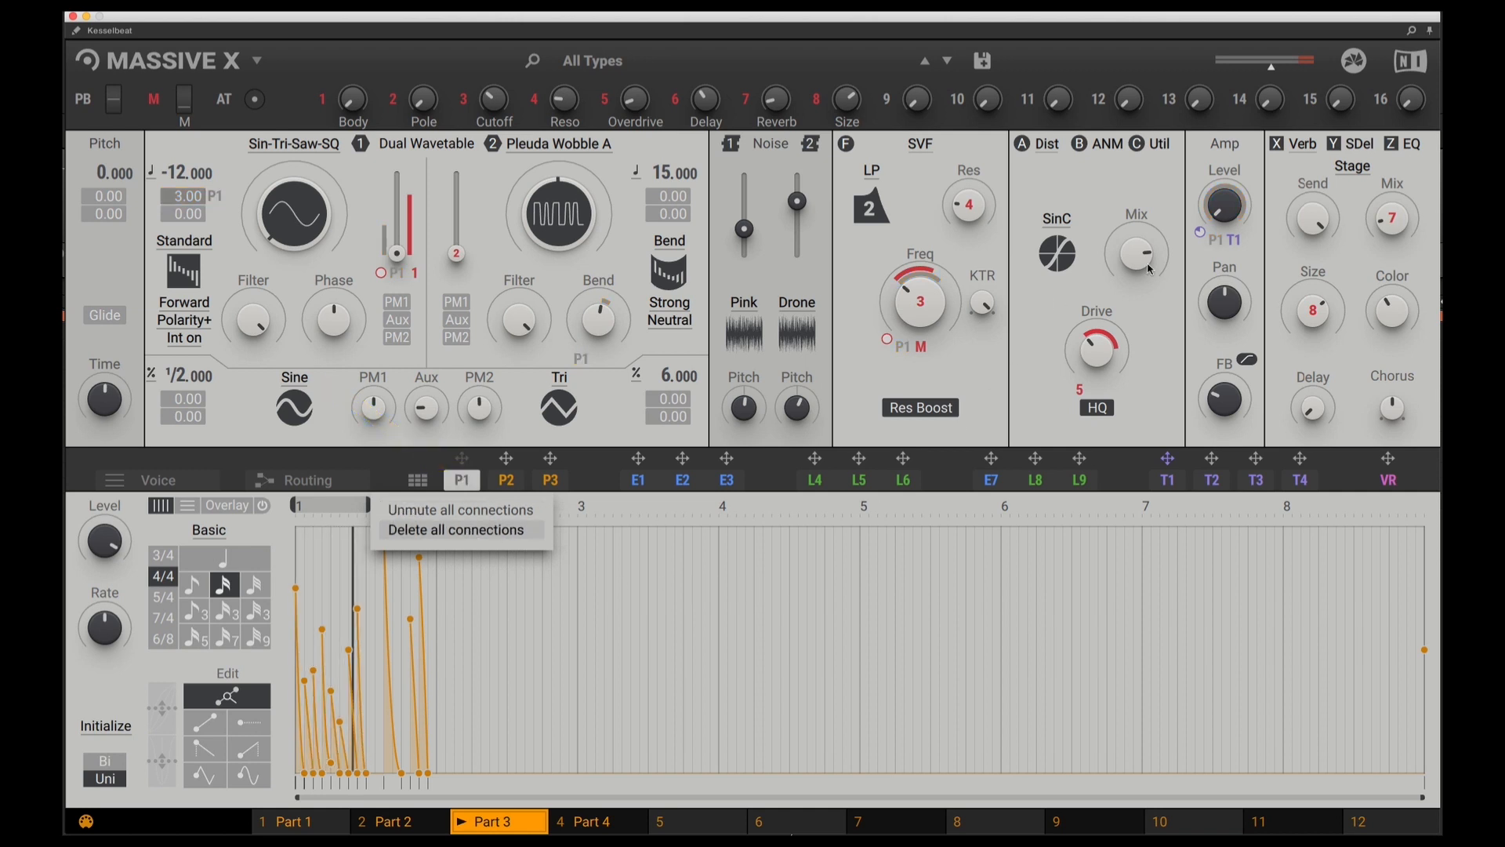
pyautogui.click(1229, 207)
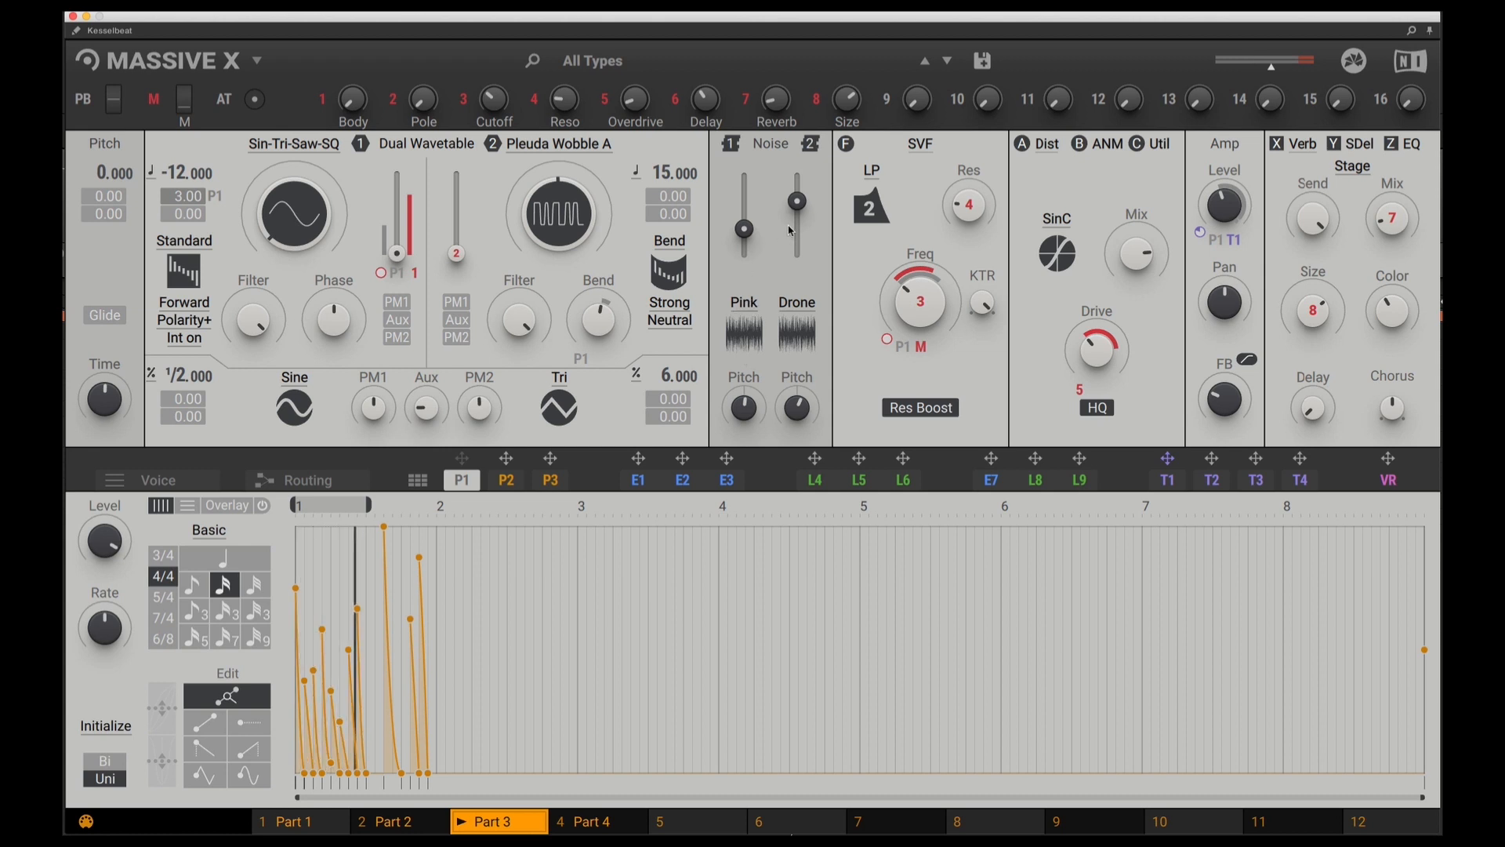
# Audition Hi Band, Cymbal and Hihat as the second noise source and return it to Drone
pyautogui.click(804, 311)
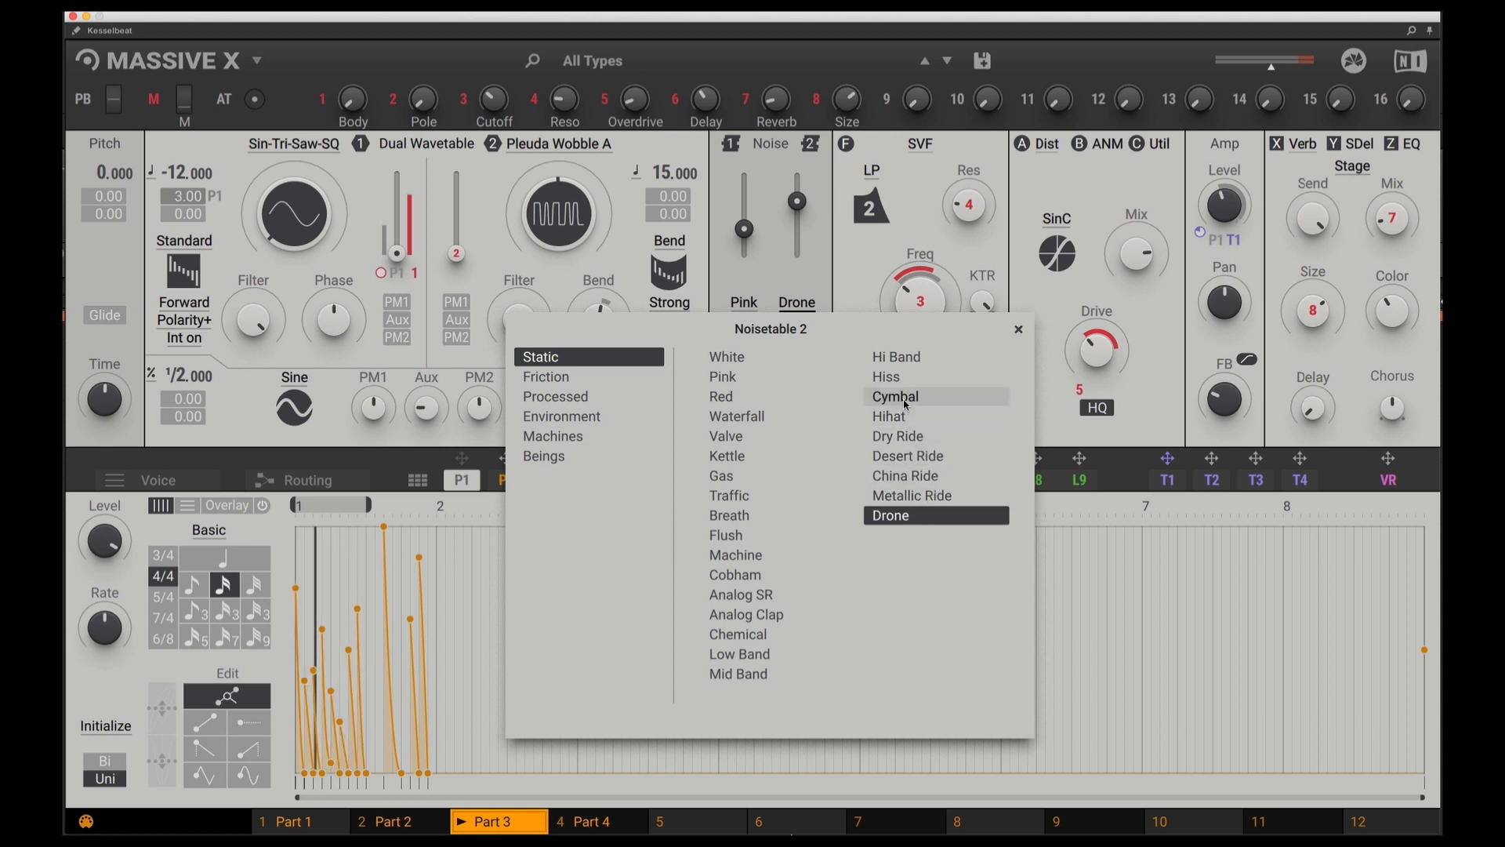
pyautogui.click(912, 365)
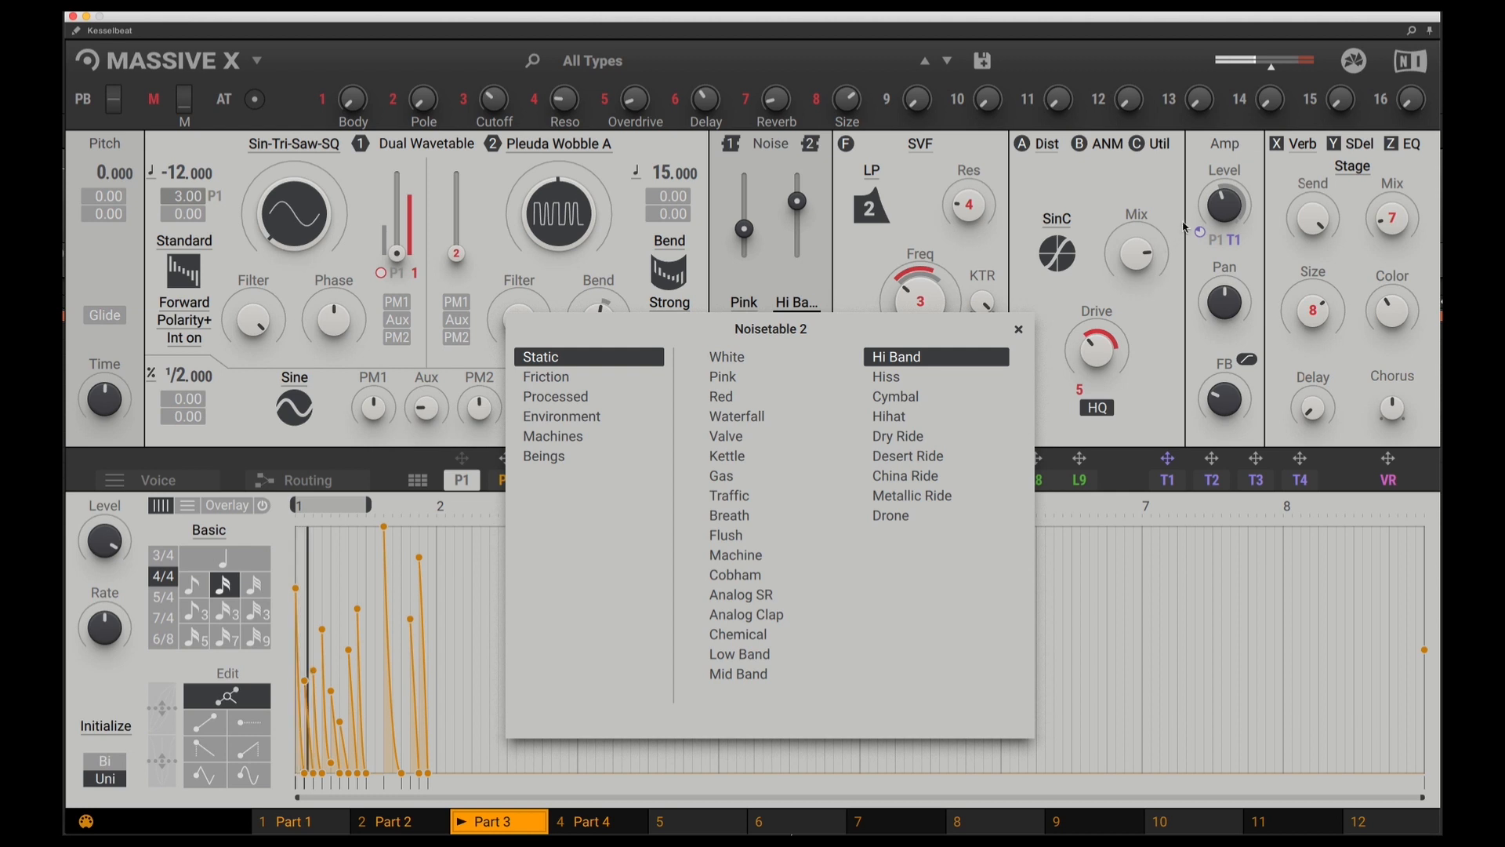
pyautogui.click(910, 397)
pyautogui.click(900, 417)
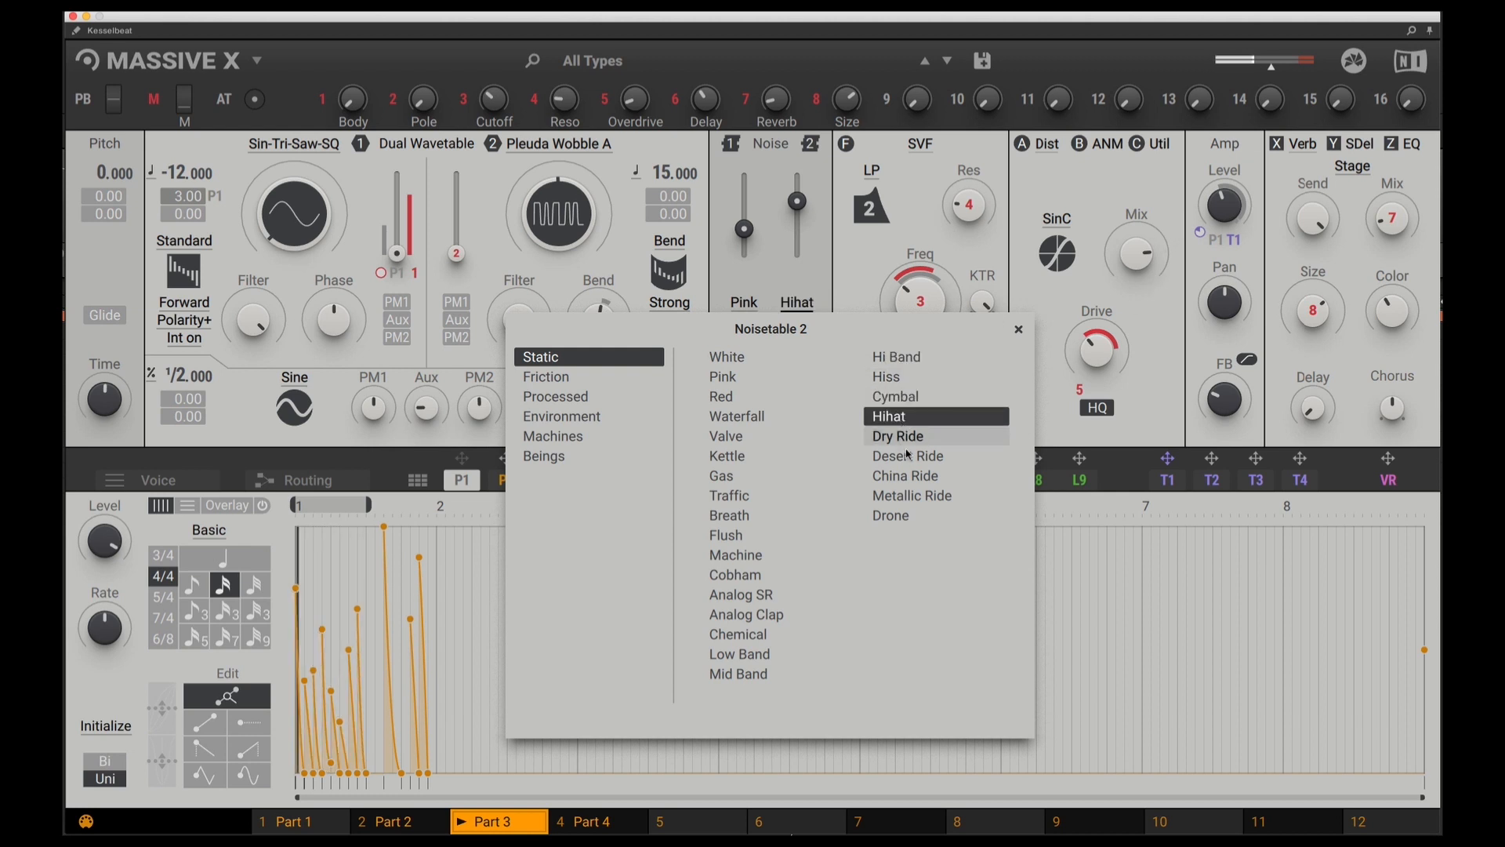
pyautogui.click(903, 520)
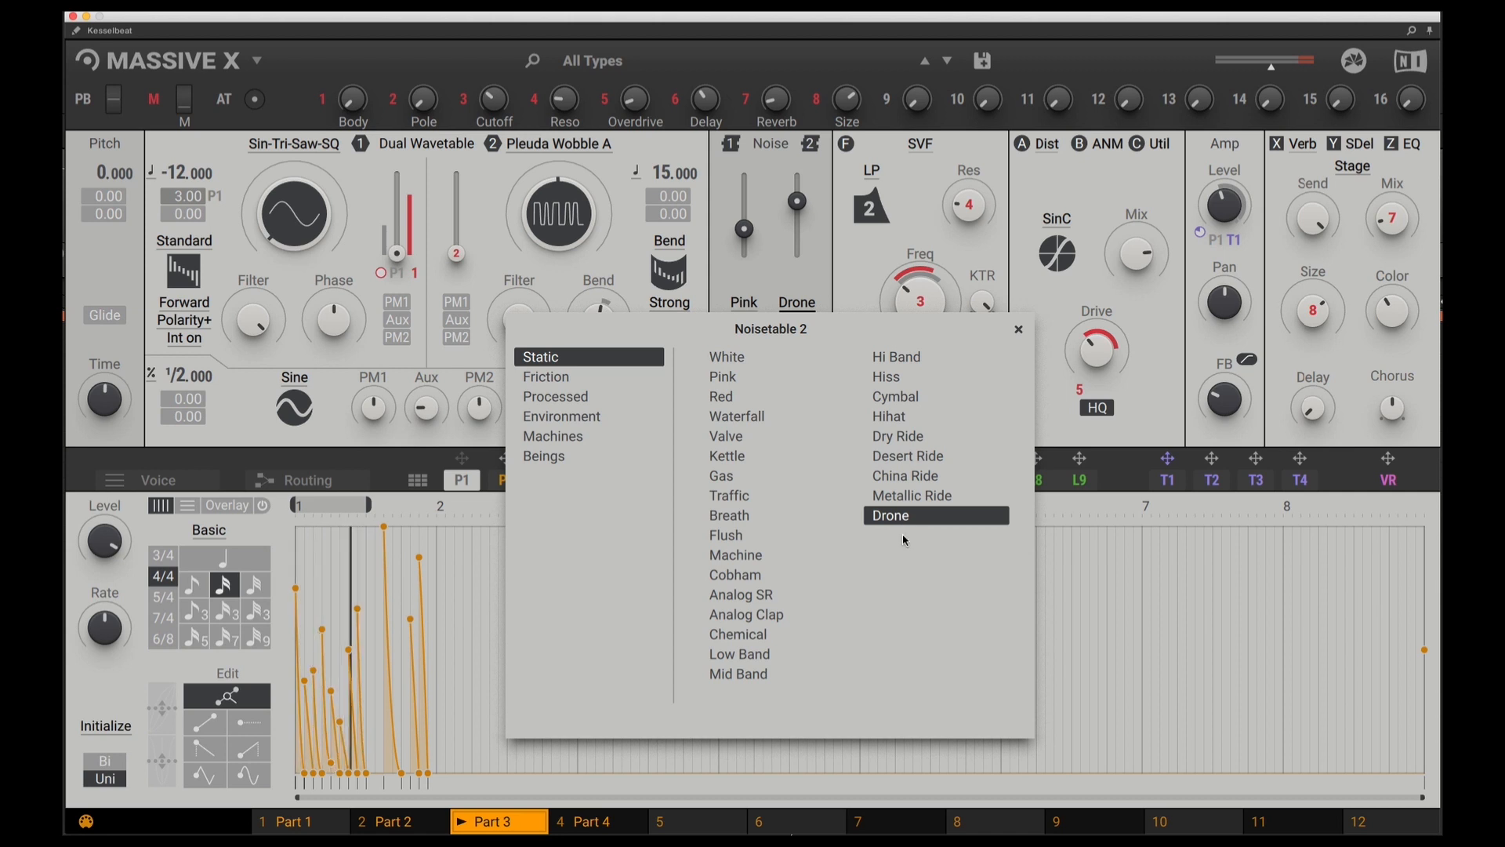
pyautogui.click(1019, 330)
# Unmute all connections of performer P1 and turn the amp level down to minimum
pyautogui.rightClick(464, 484)
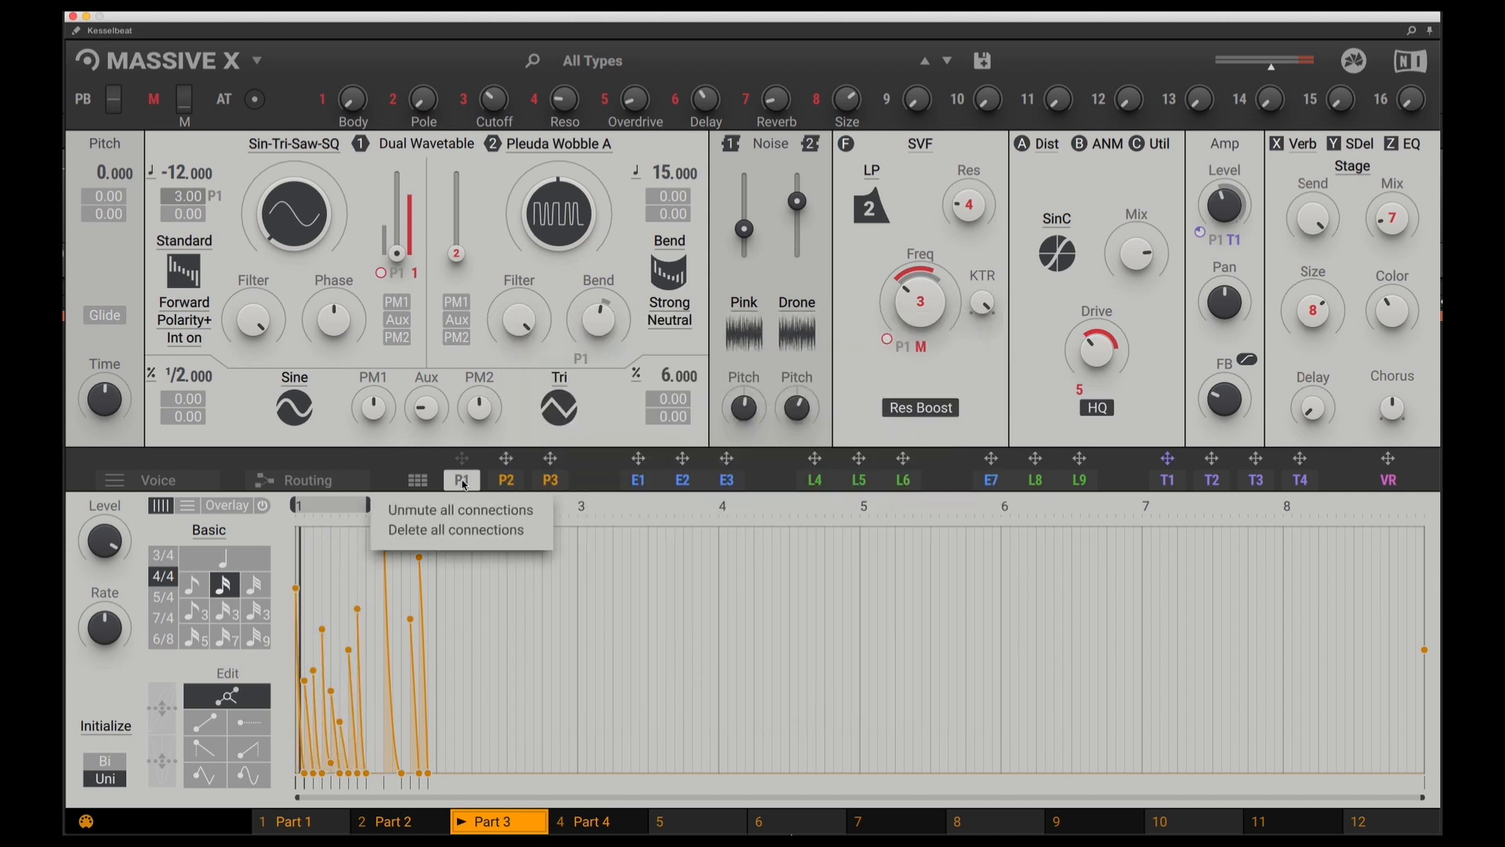
pyautogui.click(460, 509)
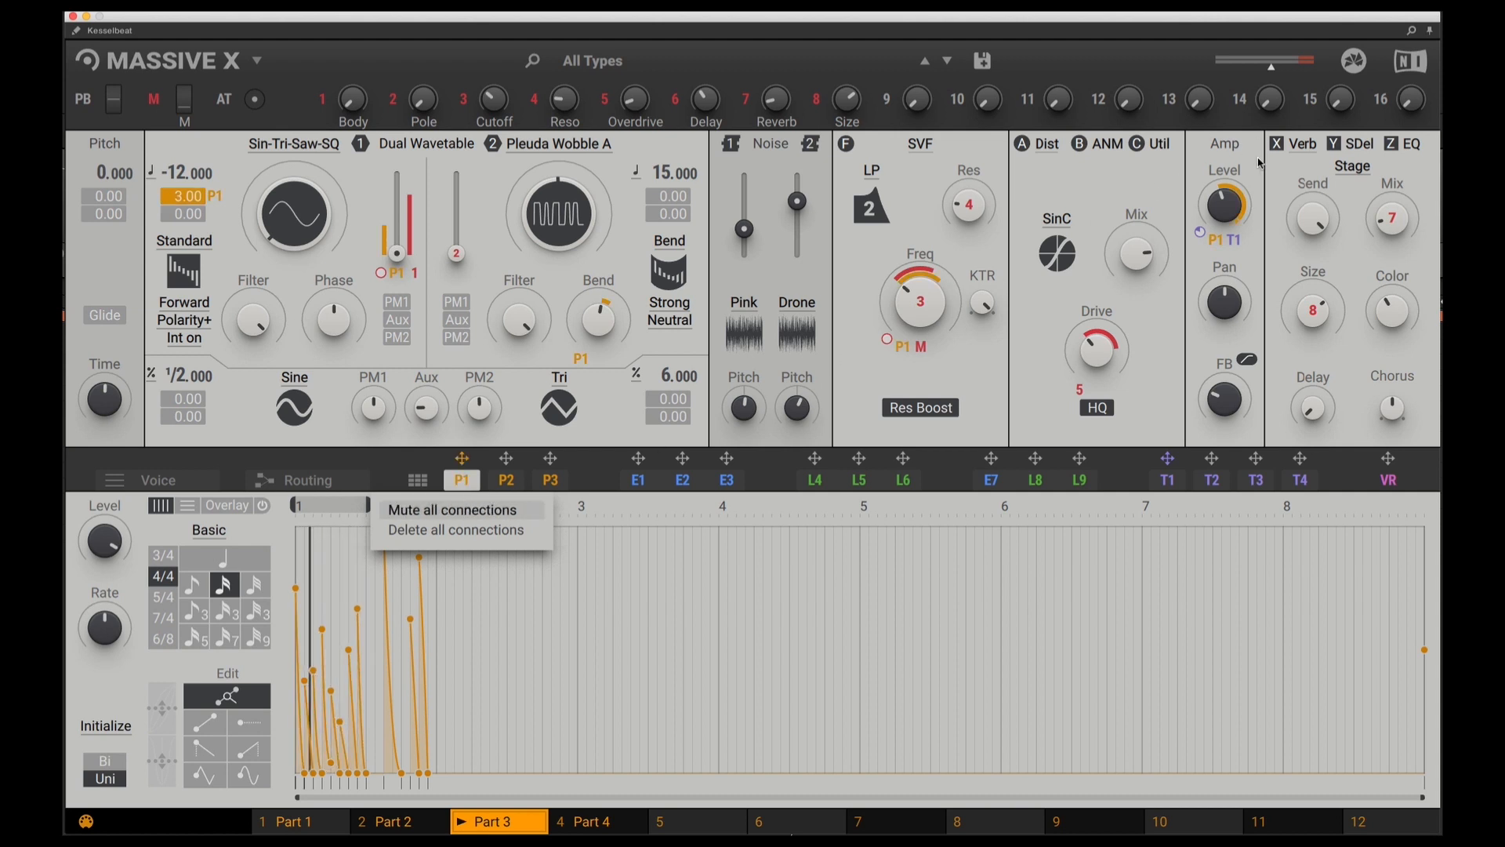
pyautogui.moveTo(1226, 205); pyautogui.dragTo(1226, 270)
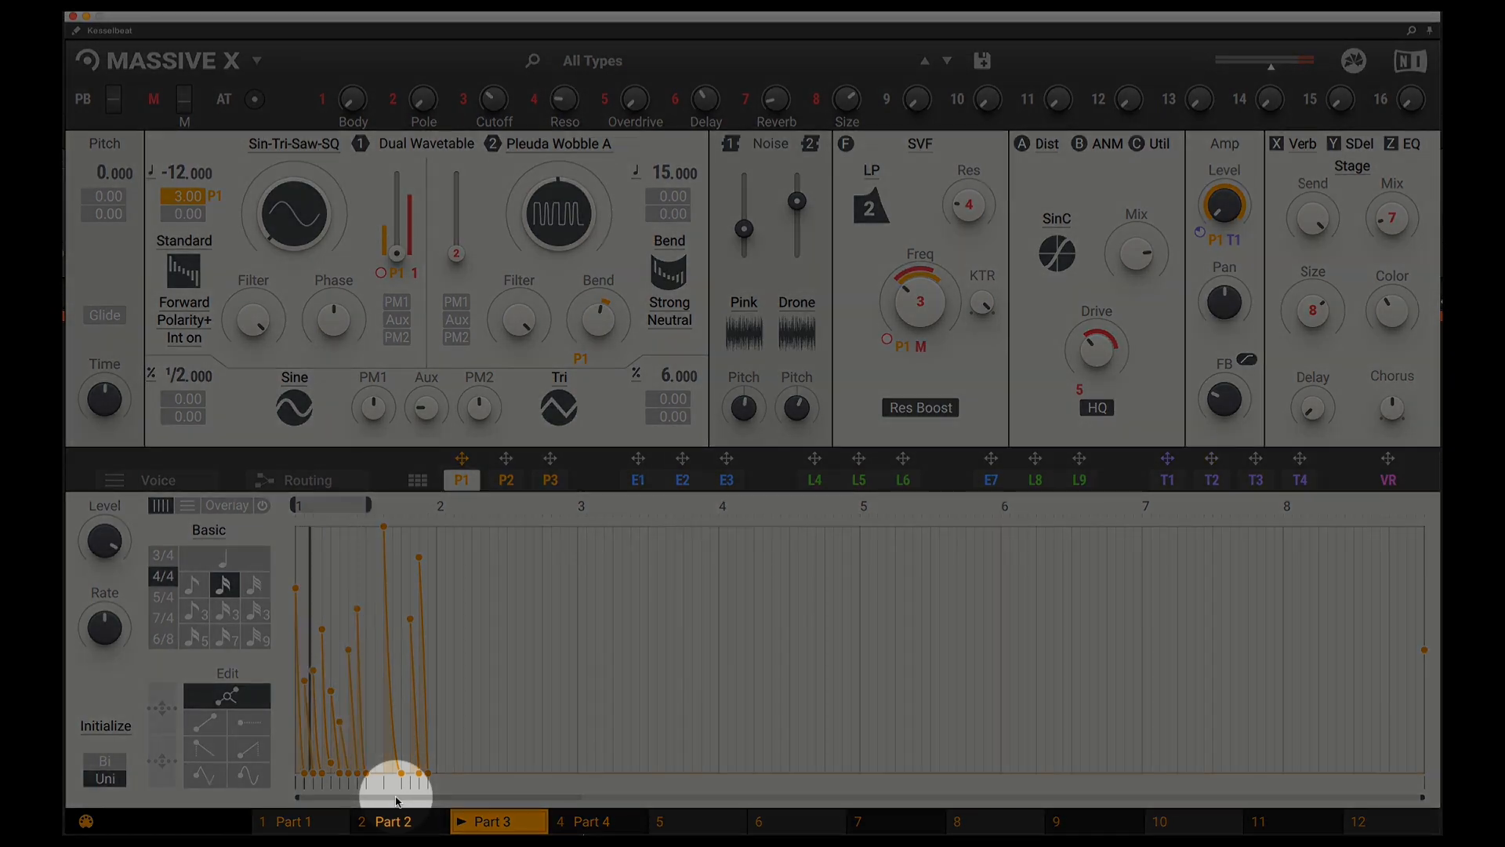
# Examine the first bar of P1's Part 3 modulation curve up close and show the performer pattern grid
pyautogui.doubleClick(396, 796)
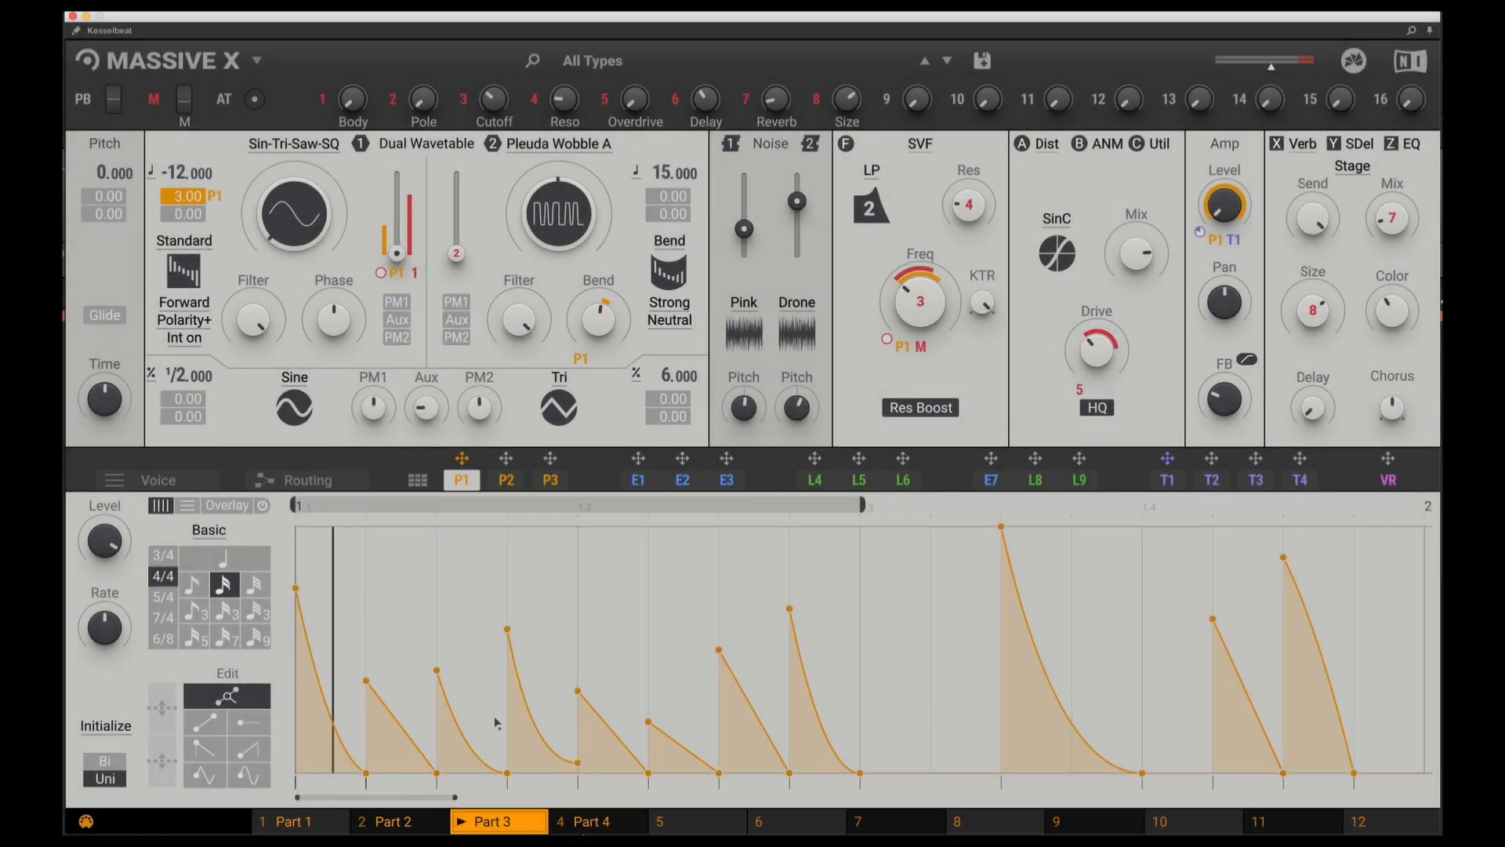
pyautogui.moveTo(508, 629)
pyautogui.mouseDown()
pyautogui.moveTo(507, 522)
pyautogui.moveTo(528, 761)
pyautogui.moveTo(529, 649)
pyautogui.mouseUp()
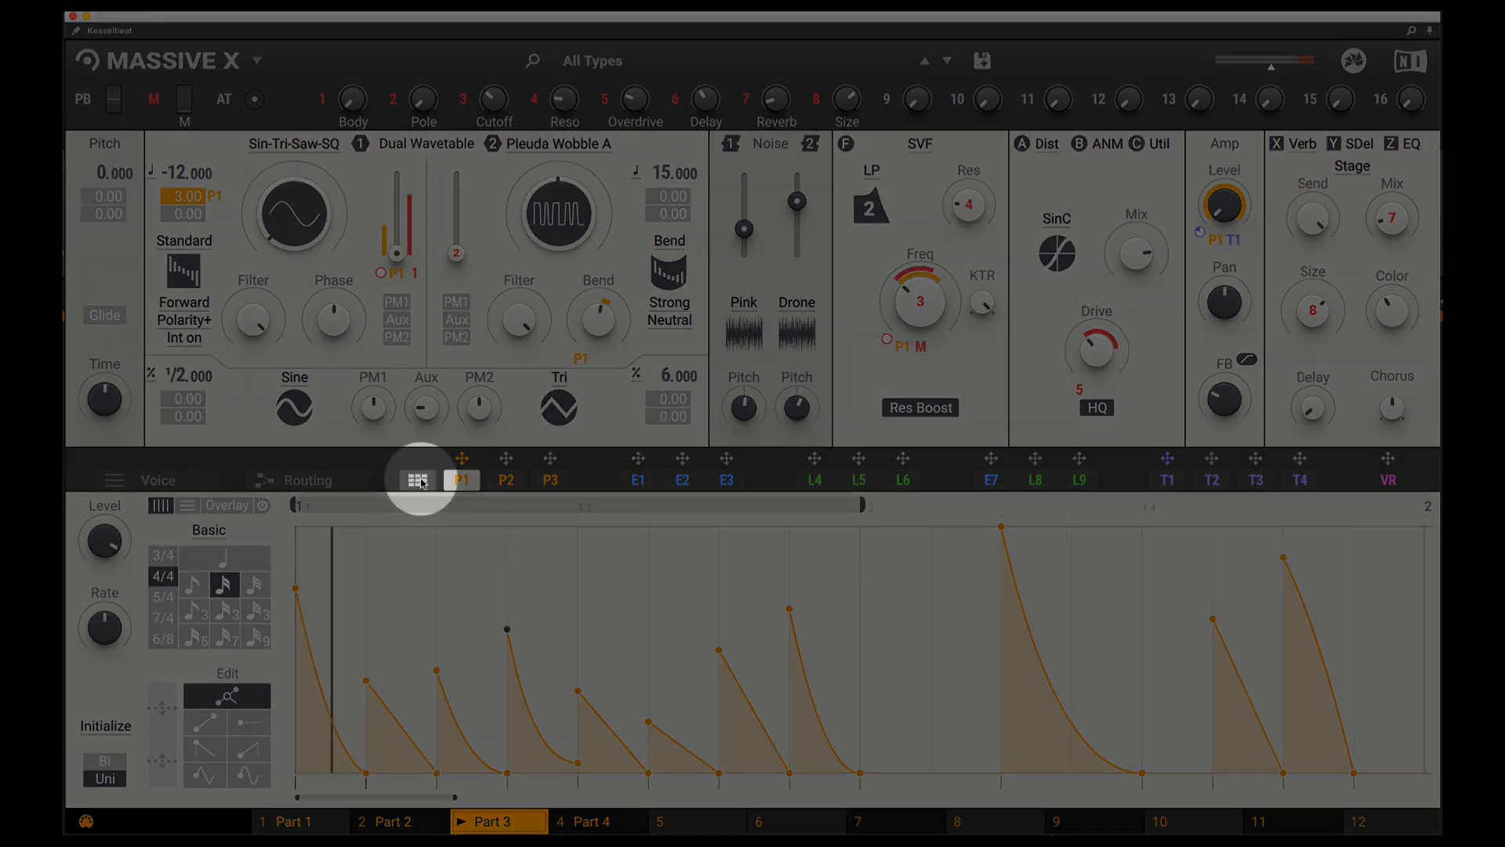
pyautogui.click(419, 481)
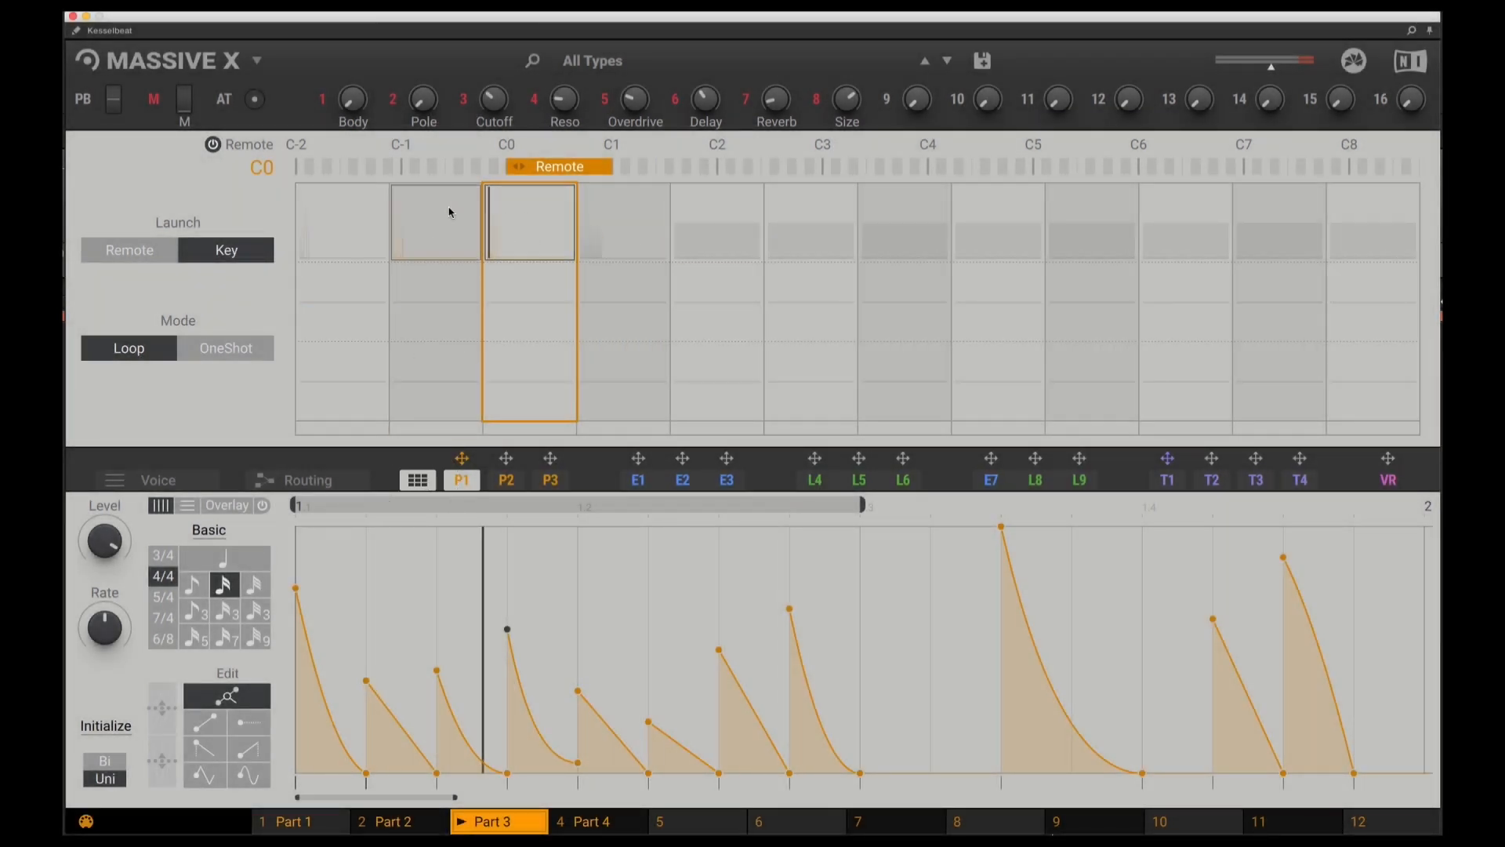
# Review the P1 patterns of Parts 1 to 4, return to Part 3 and close the performer grid
pyautogui.click(311, 823)
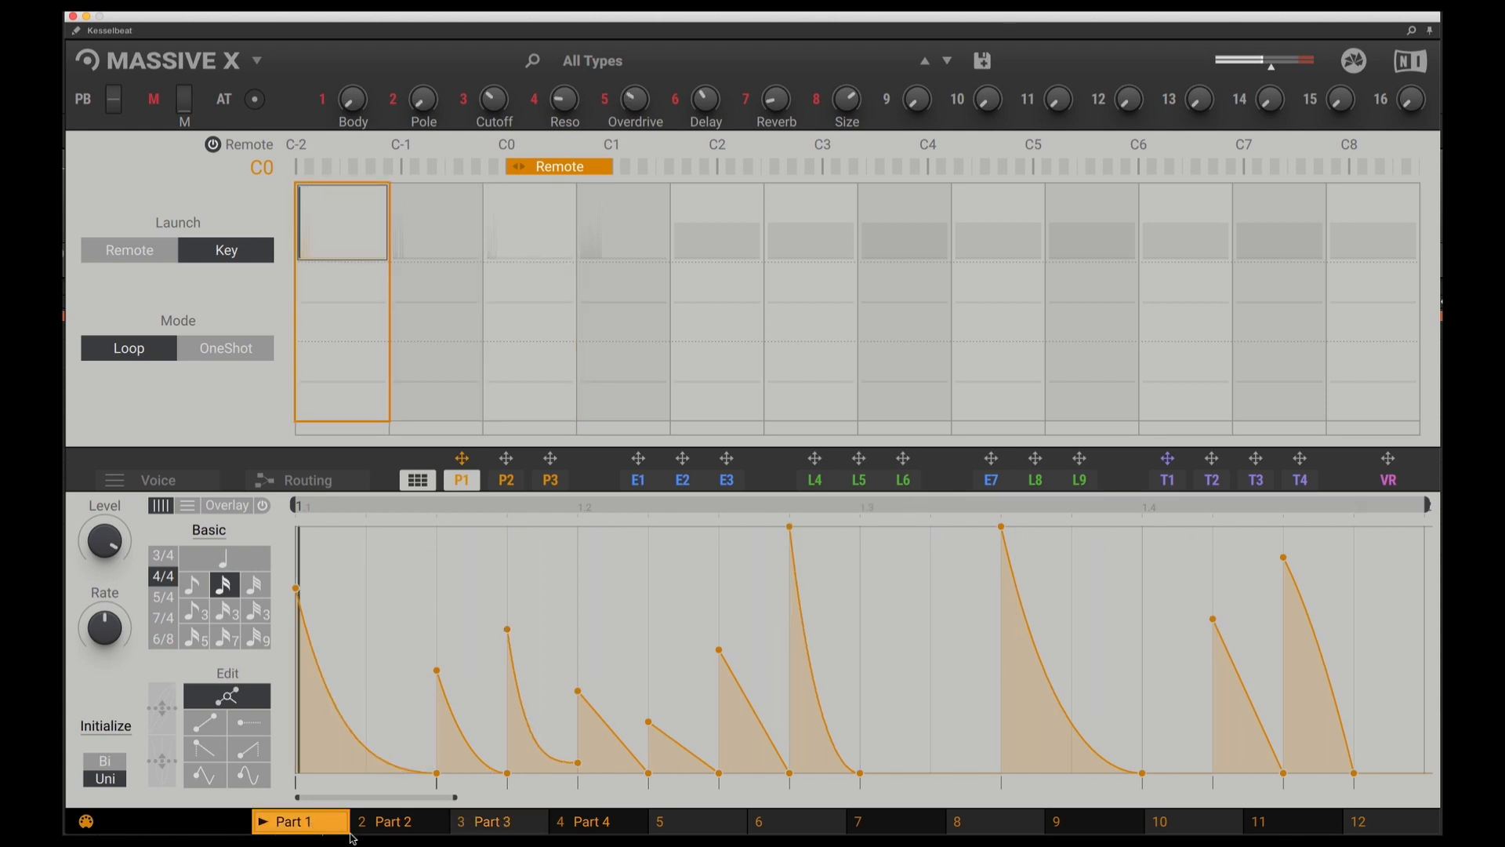
pyautogui.moveTo(456, 797); pyautogui.dragTo(662, 798)
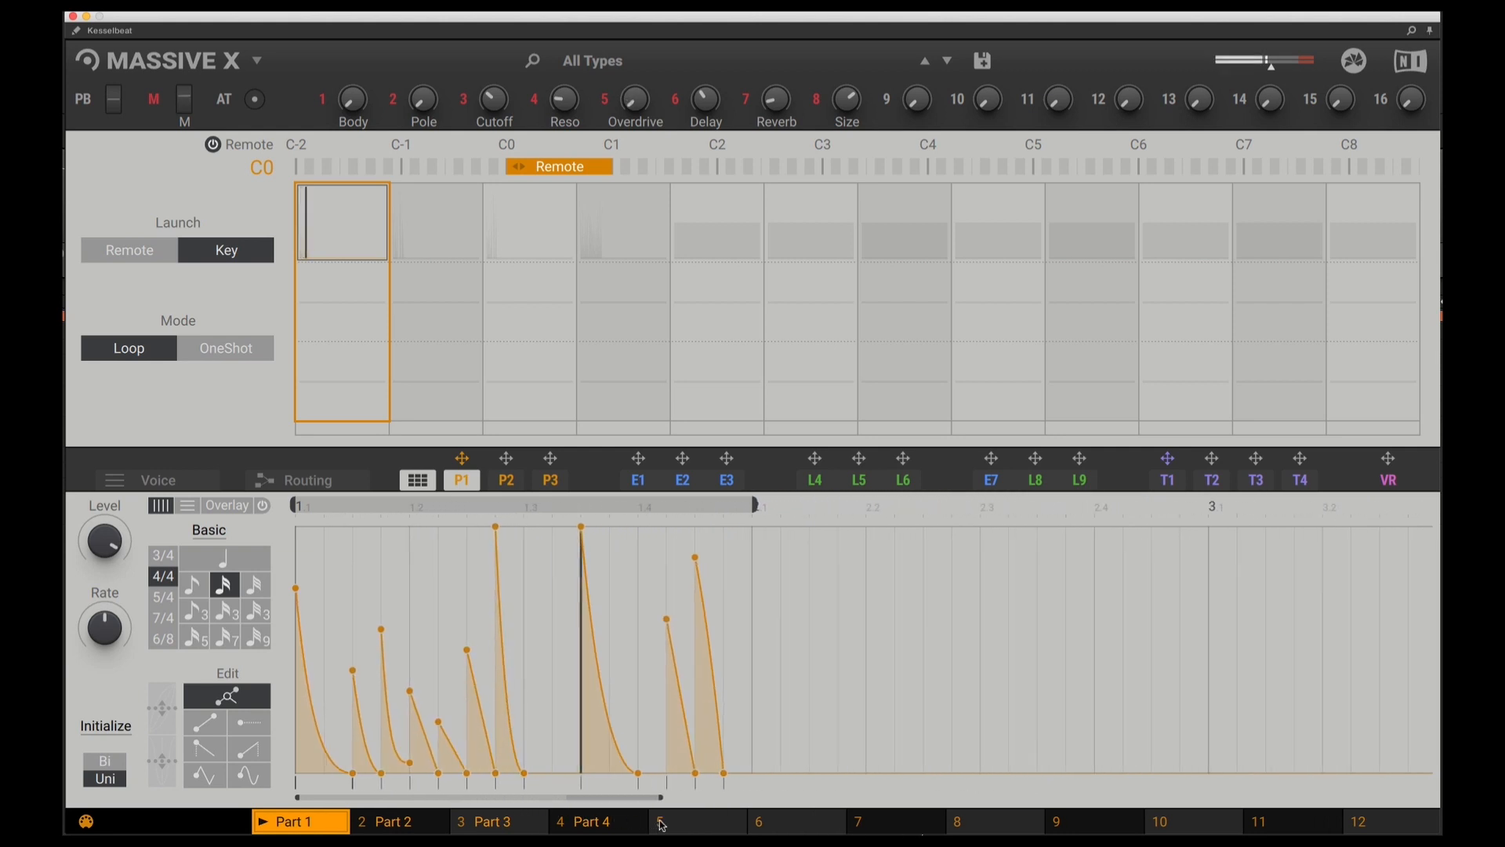
pyautogui.click(400, 829)
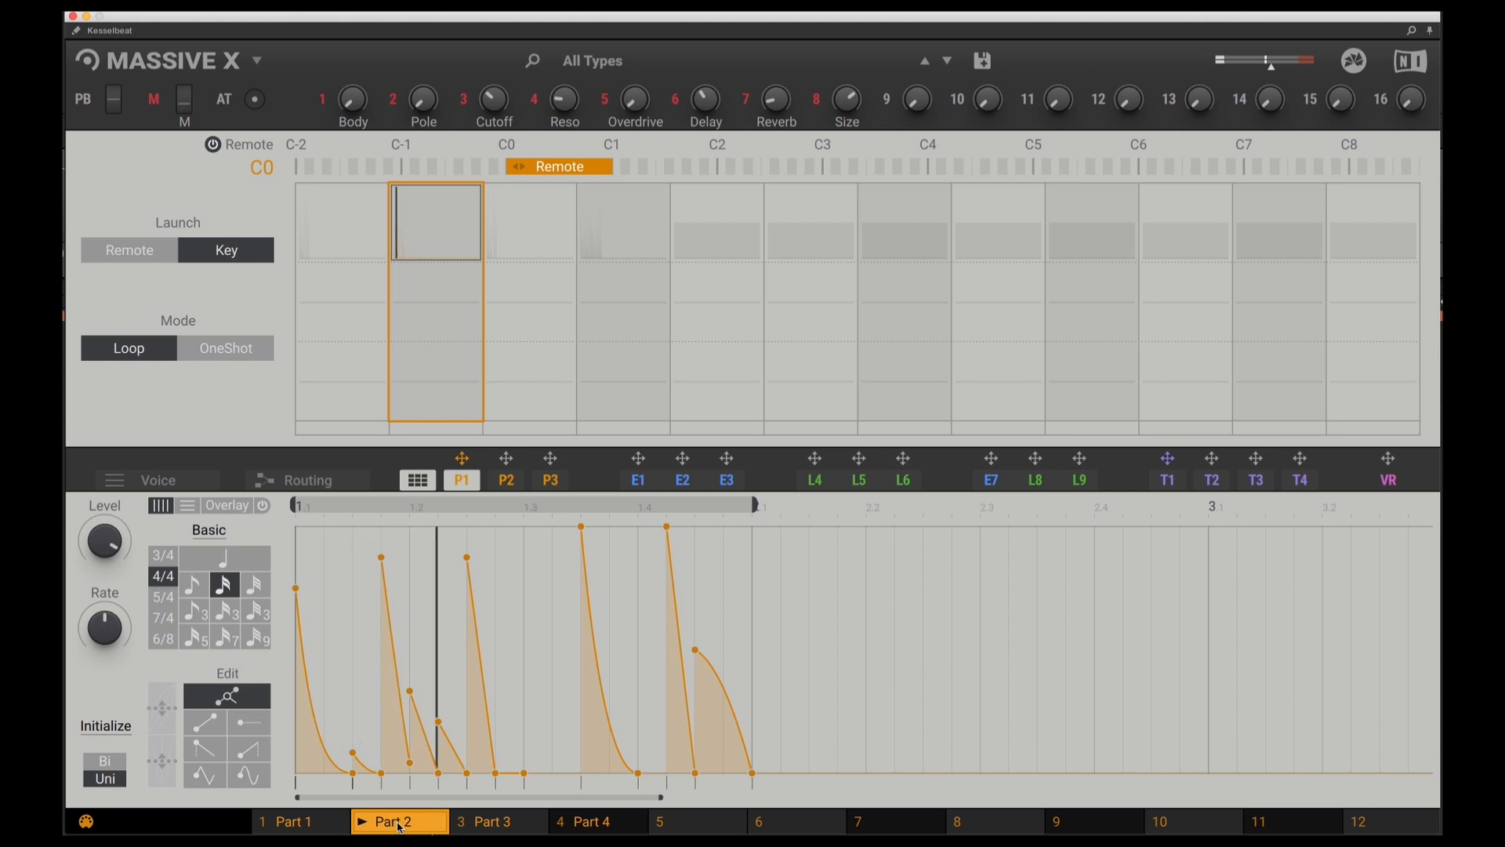
pyautogui.click(494, 827)
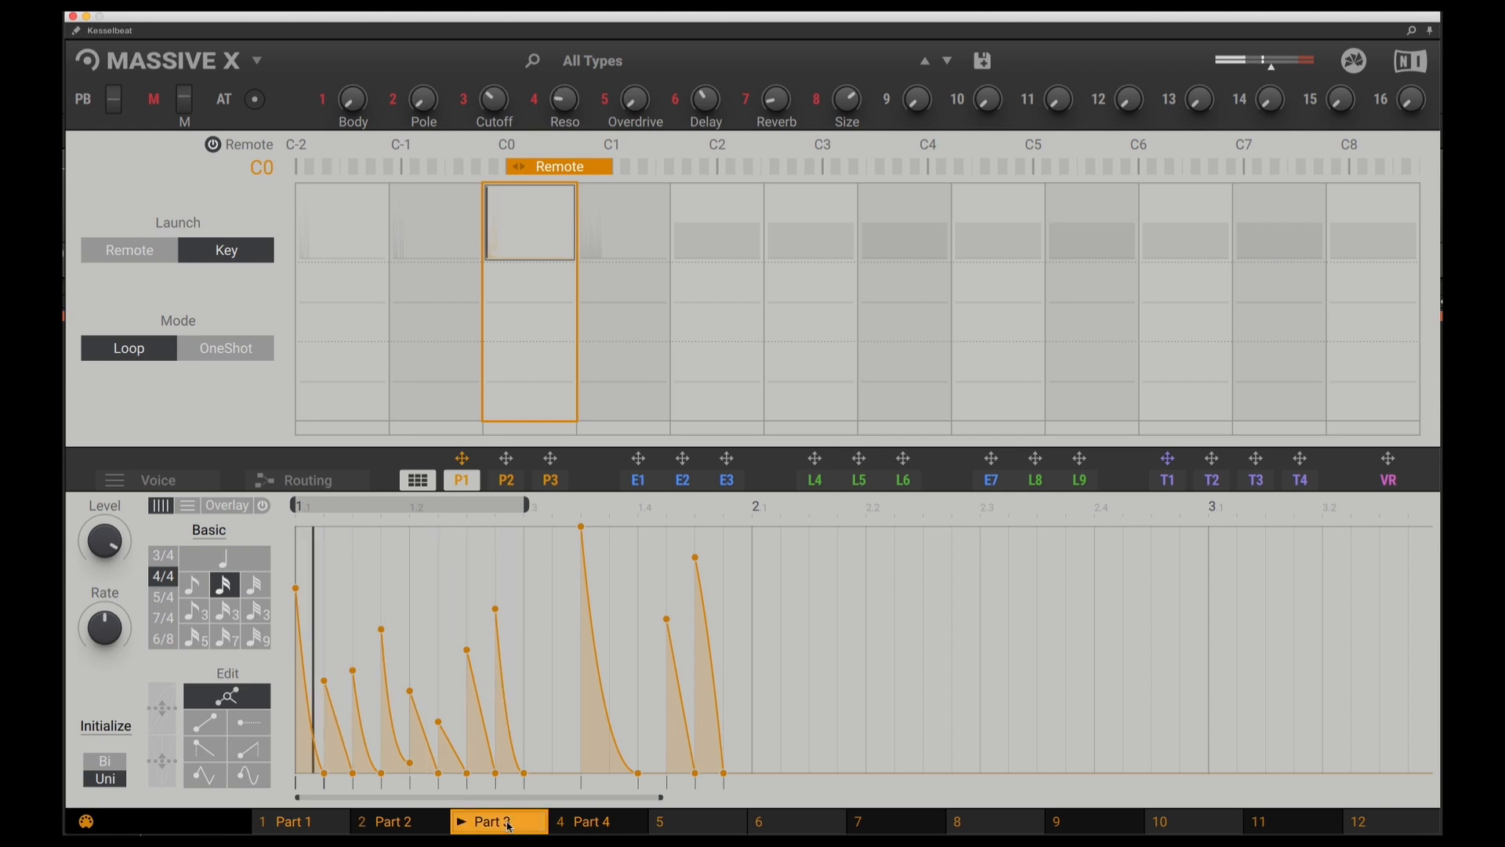
pyautogui.click(603, 824)
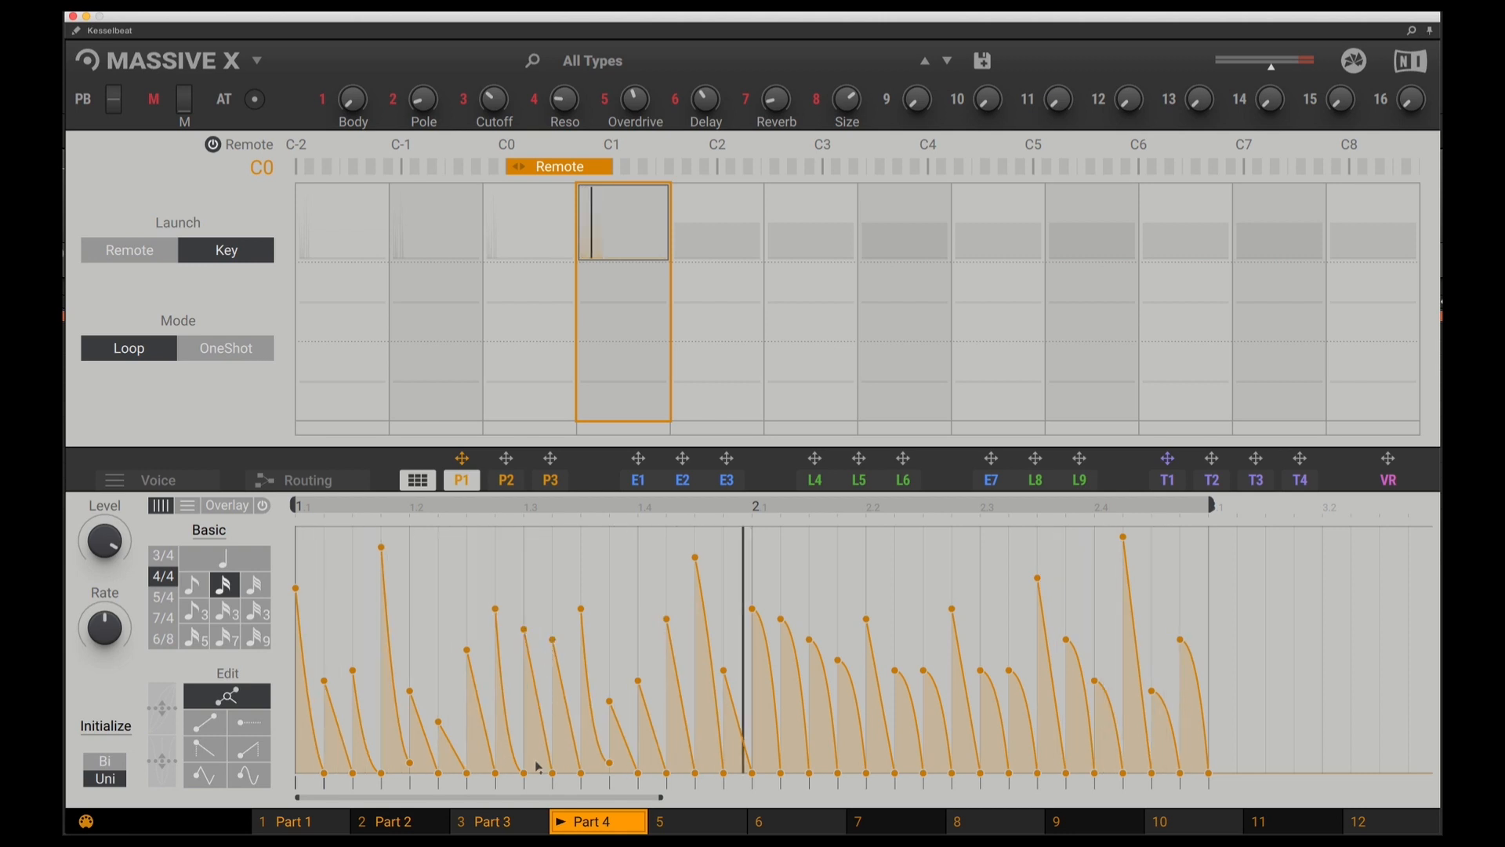
pyautogui.click(490, 823)
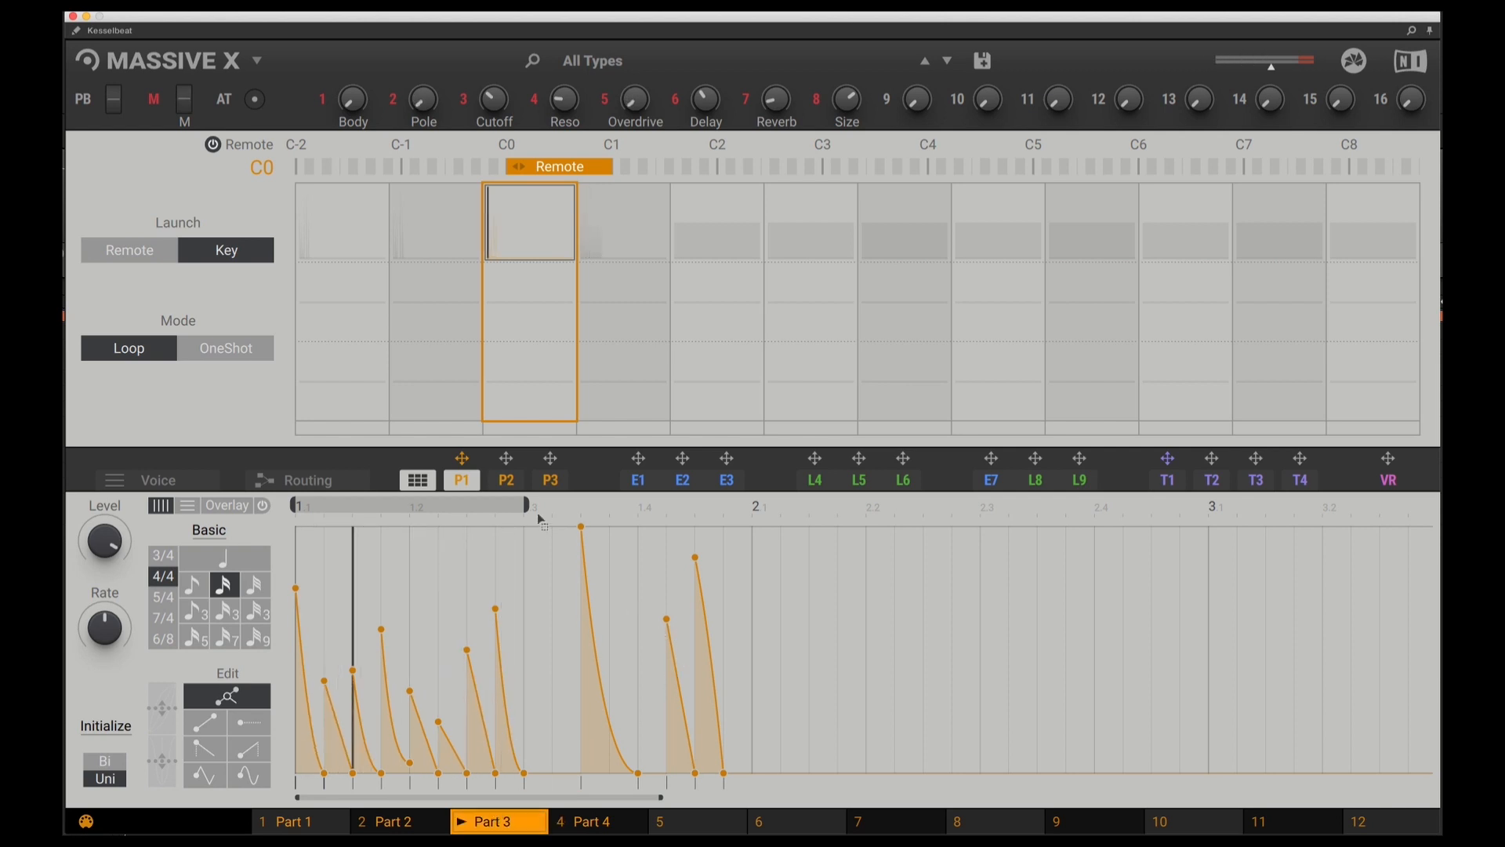
pyautogui.click(419, 480)
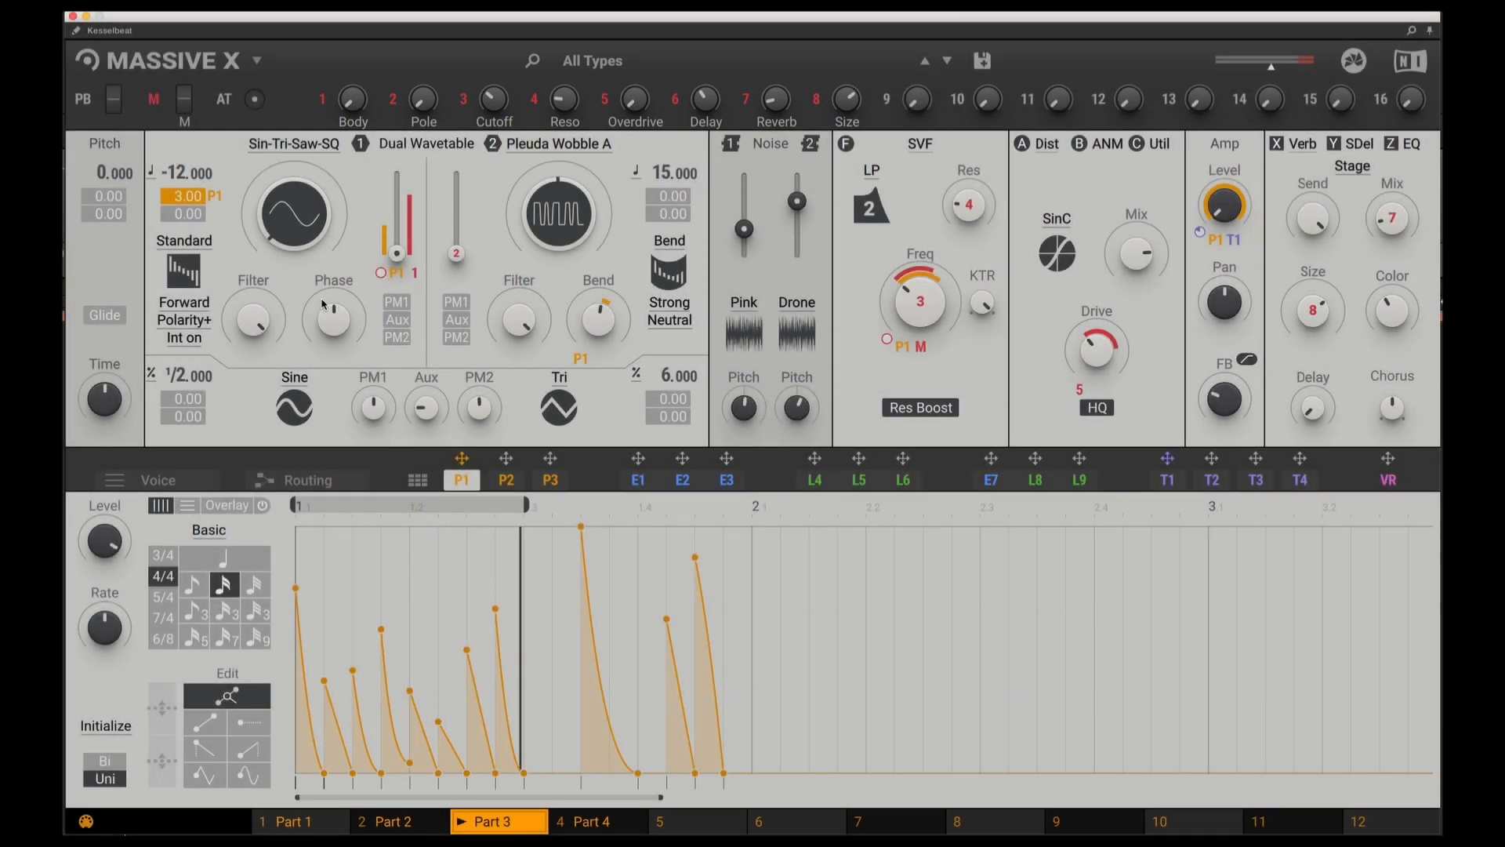
# Show the signal routing and re-enable the SVF filter and the Dist, Anima and Utility inserts
pyautogui.click(323, 482)
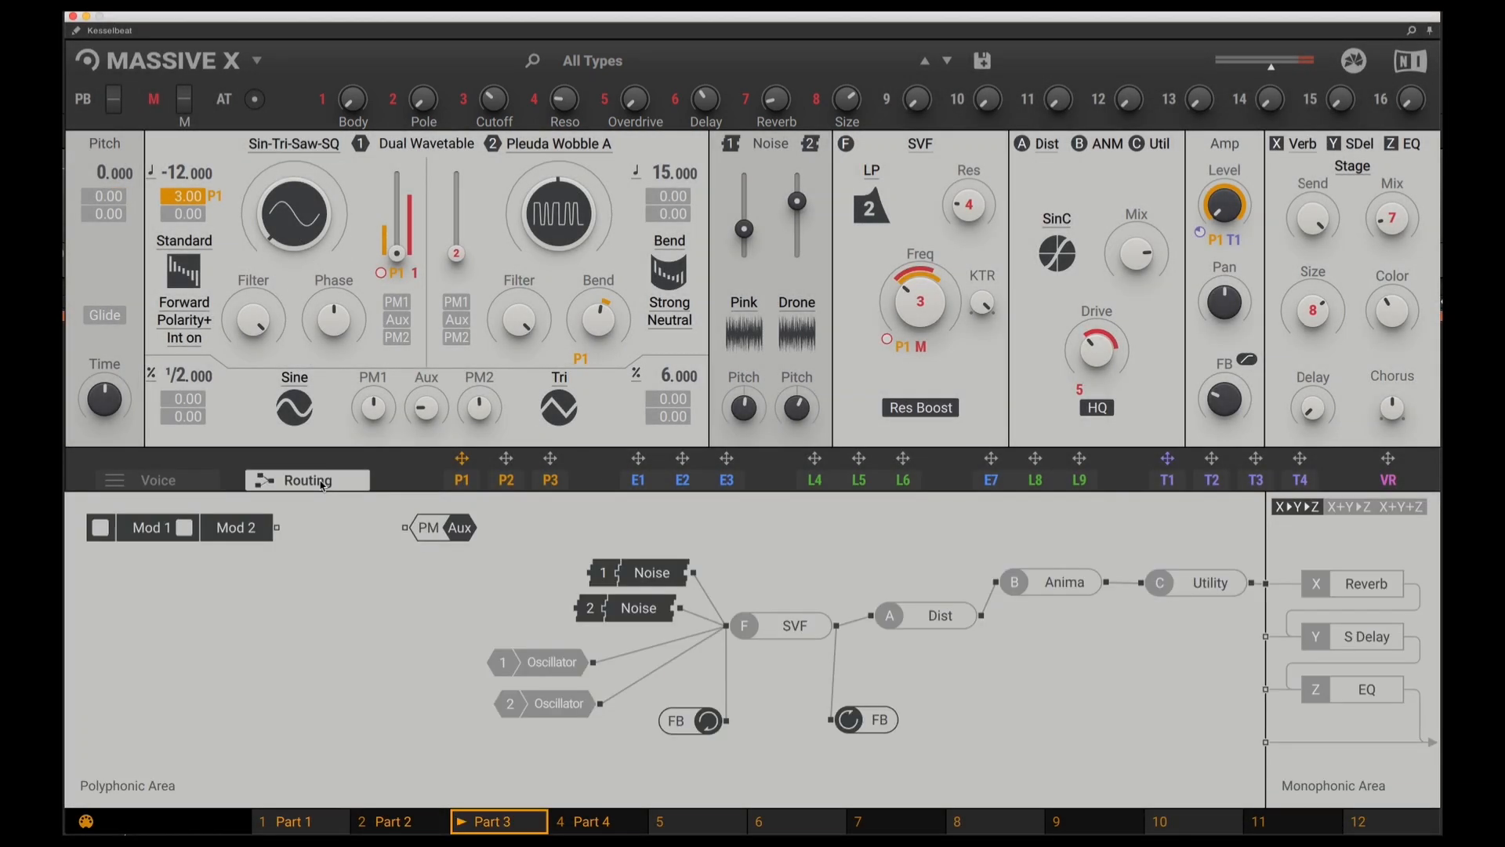
pyautogui.click(793, 632)
pyautogui.click(937, 620)
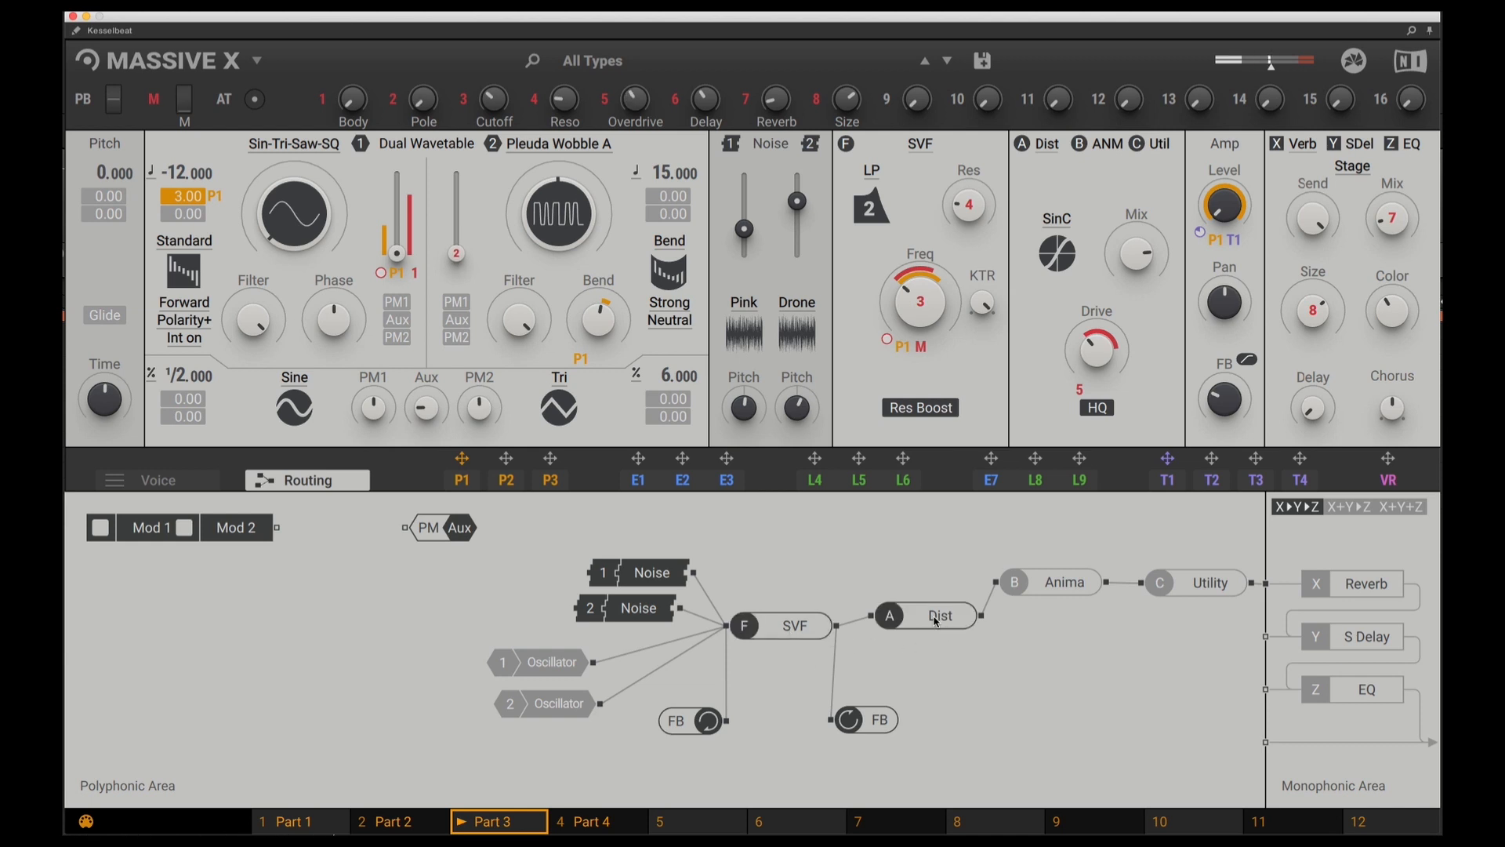
pyautogui.click(1065, 588)
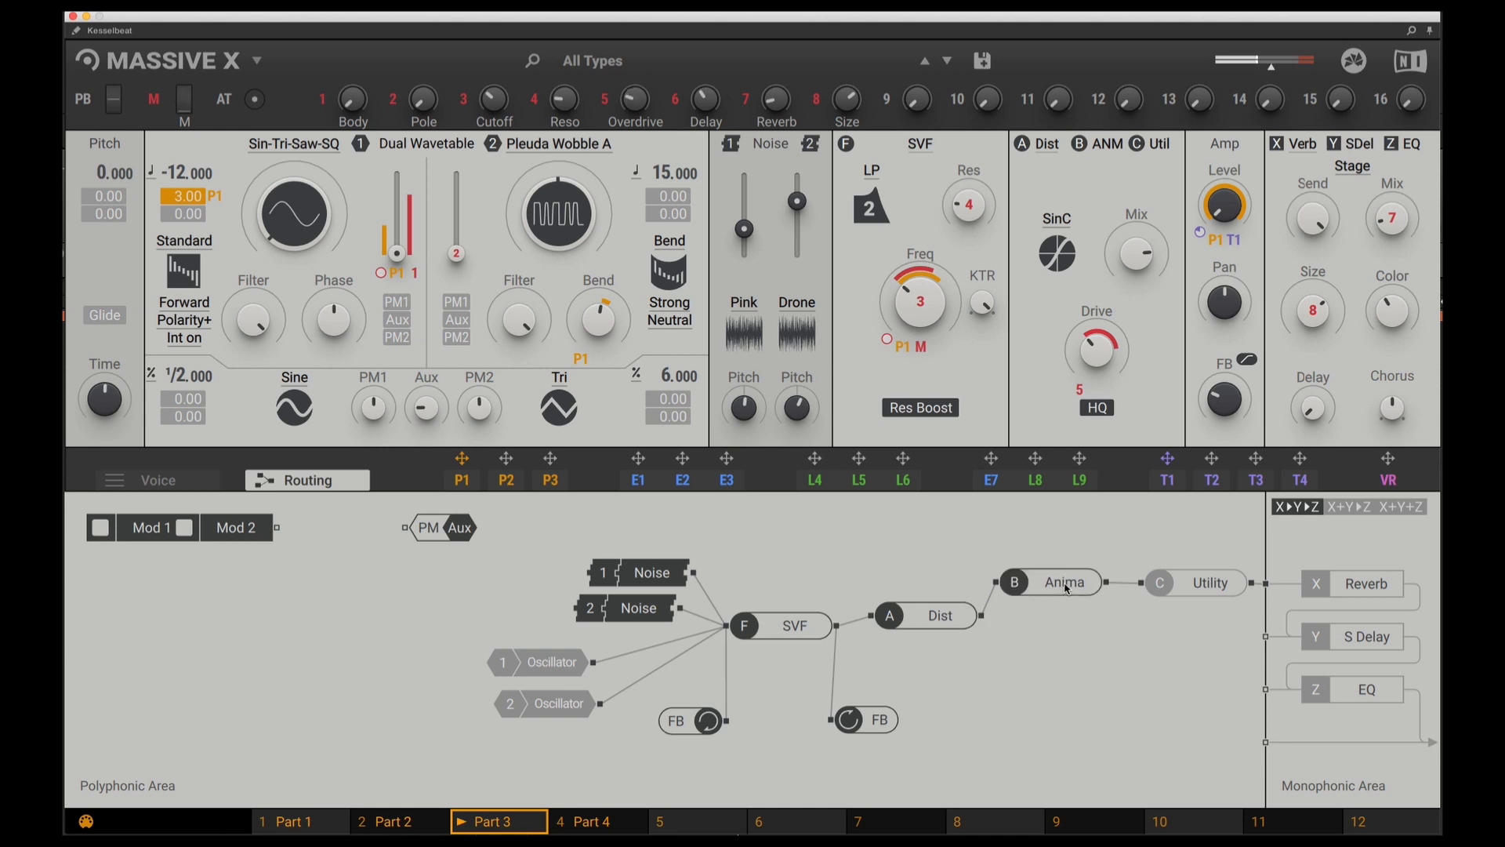
pyautogui.click(1198, 587)
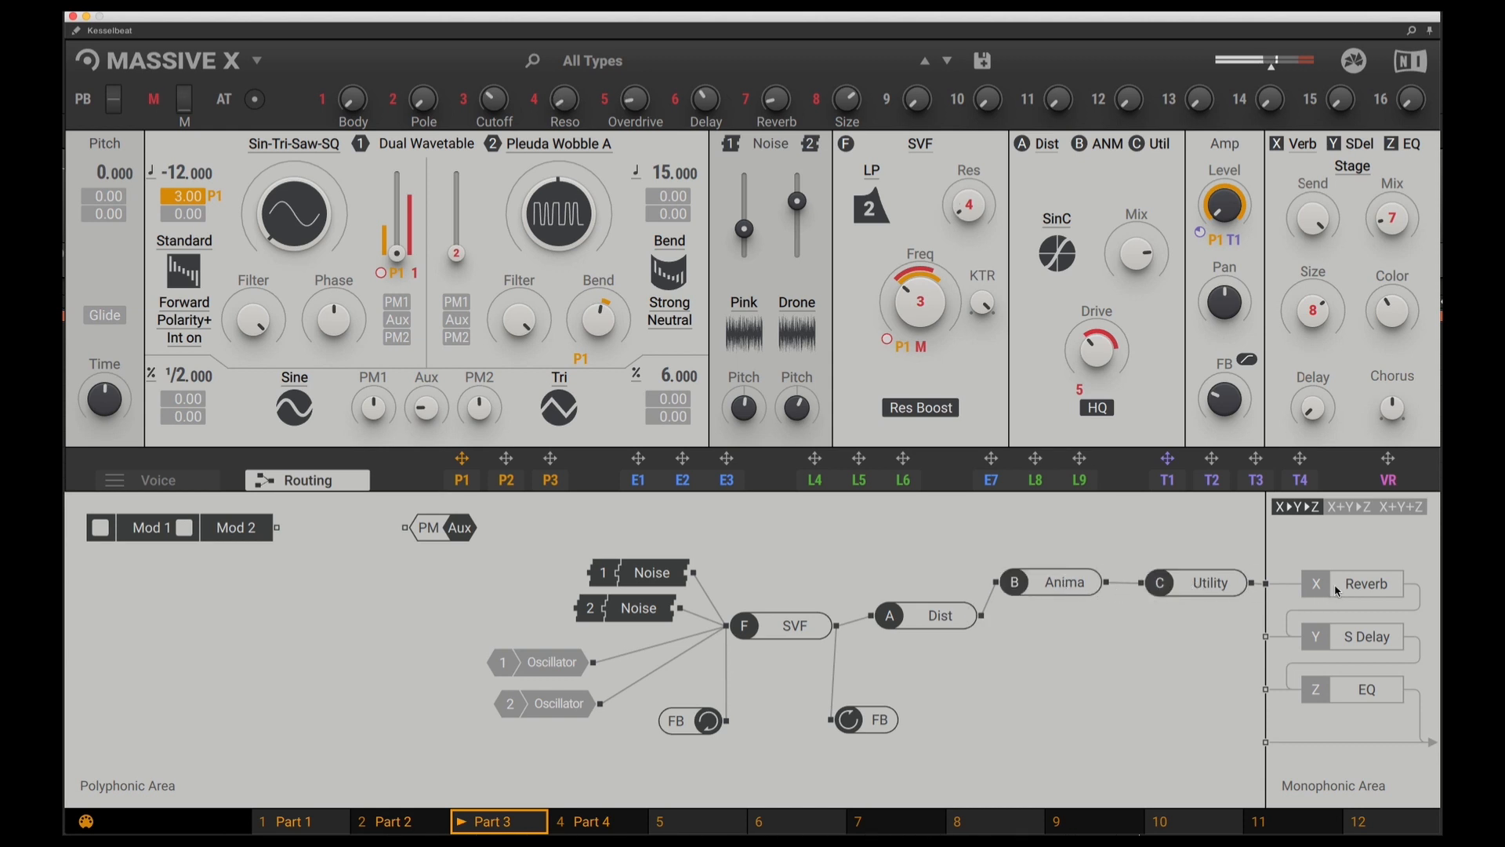
# Re-enable the Reverb, S Delay and EQ effects and display the EQ parameters
pyautogui.click(1364, 589)
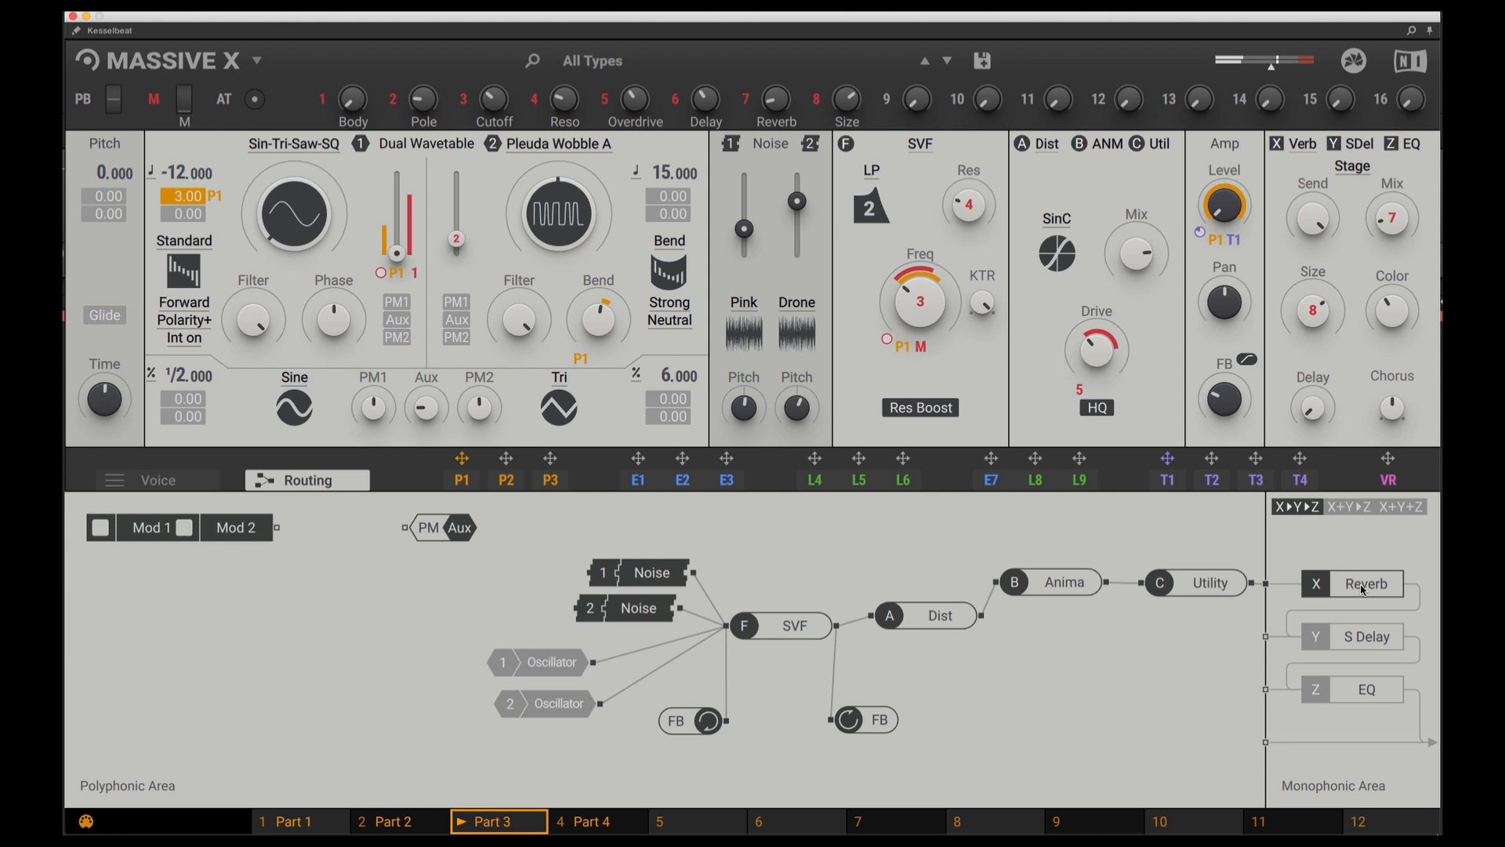
pyautogui.click(1357, 642)
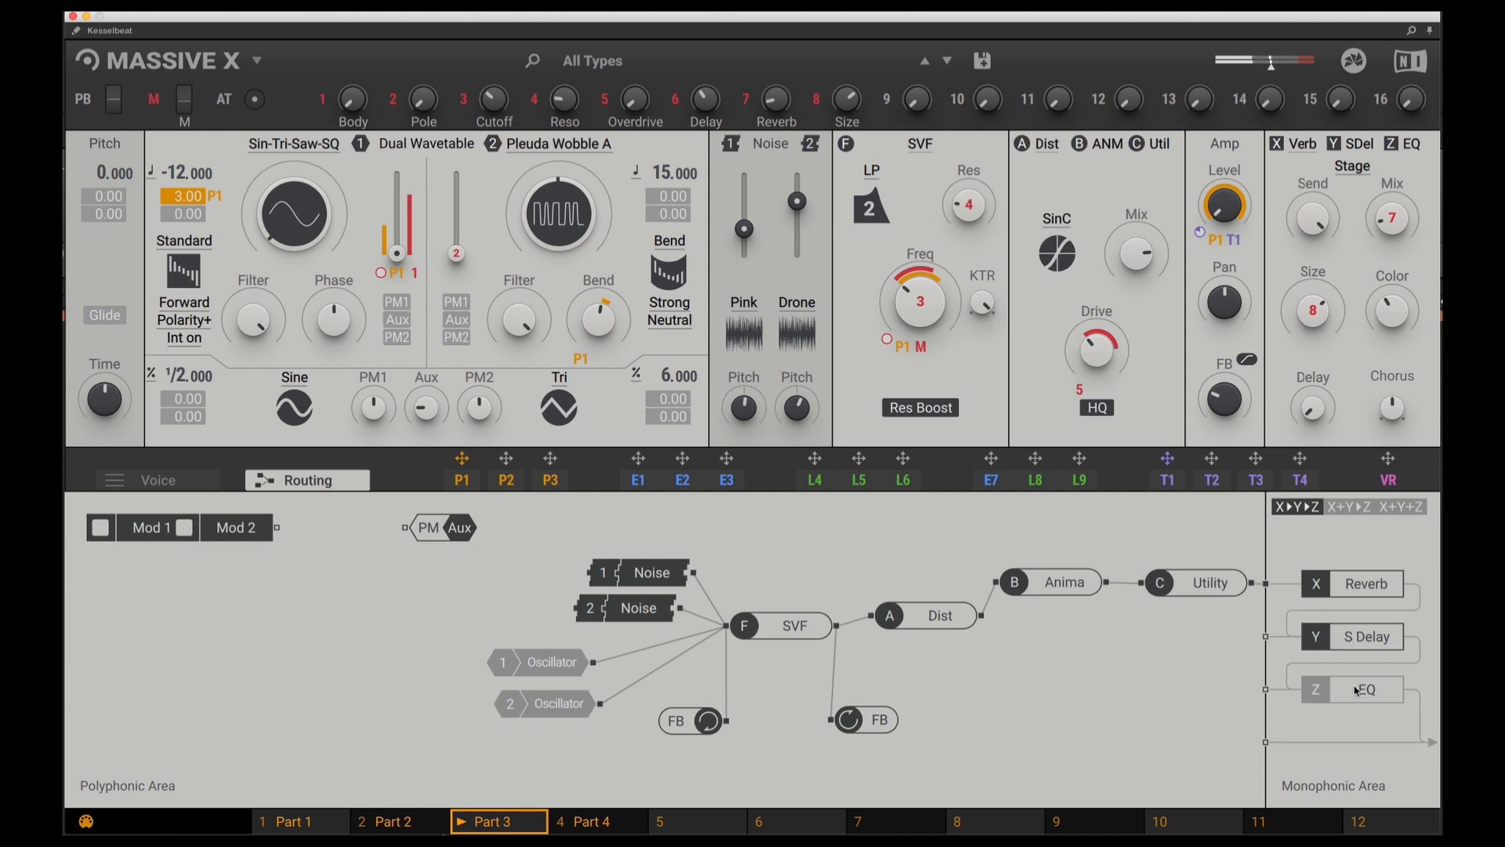
pyautogui.click(1357, 689)
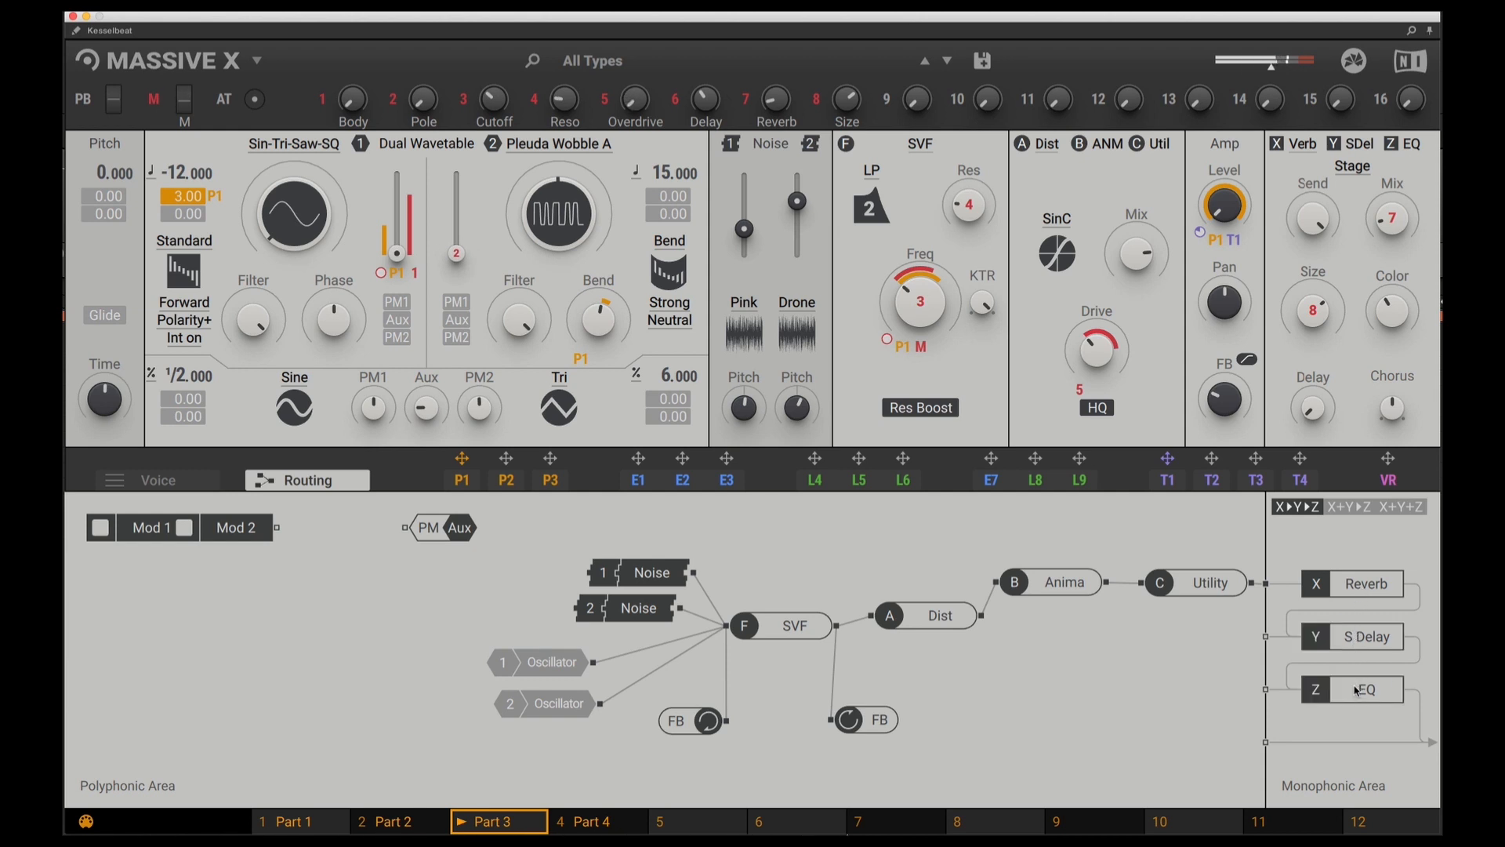
pyautogui.click(1409, 151)
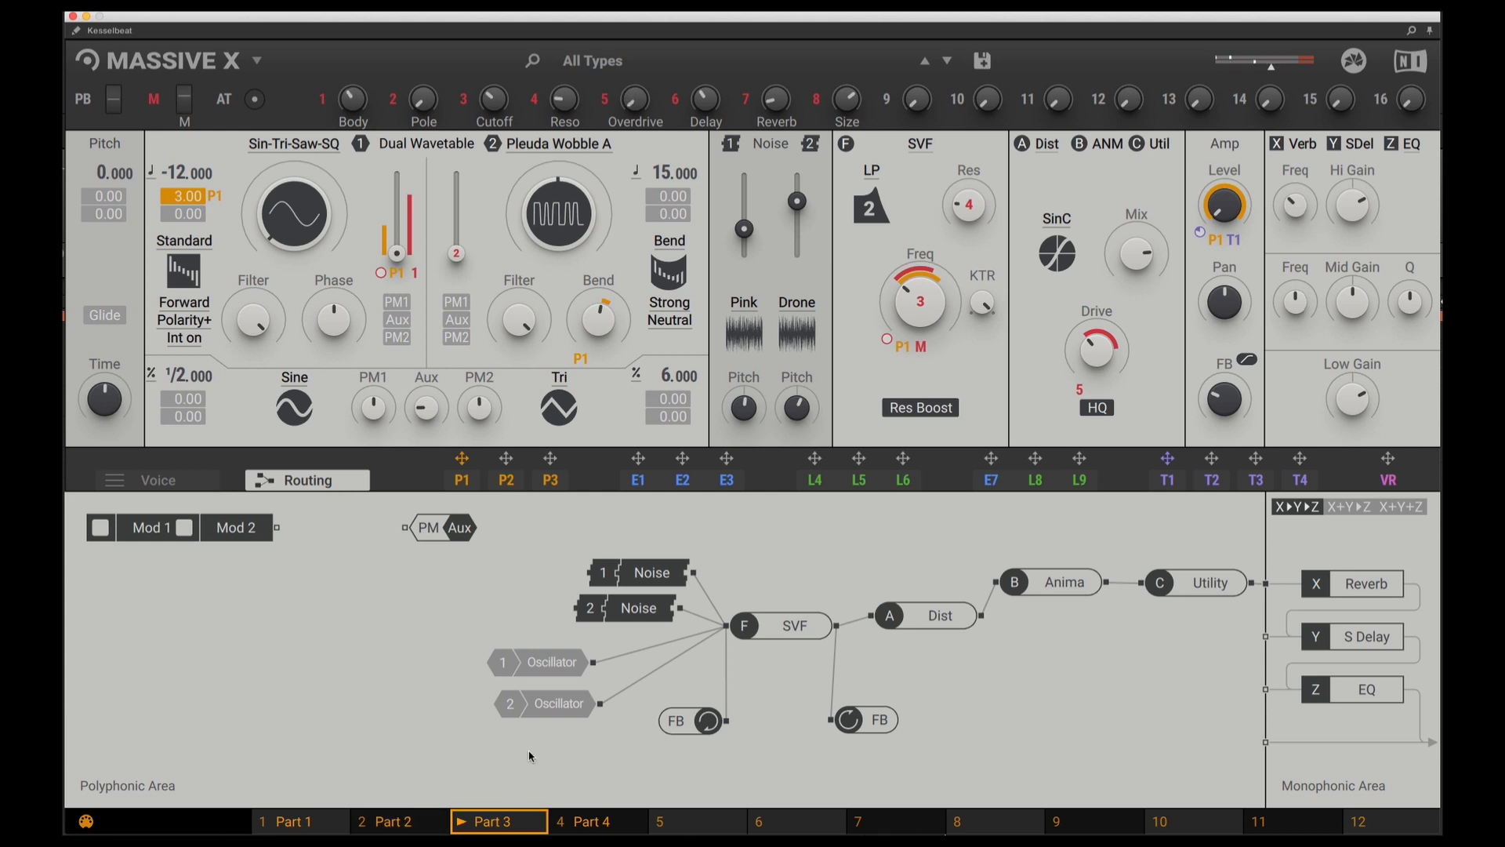
# Re-enable oscillators 1 and 2 in the routing
pyautogui.click(553, 667)
pyautogui.click(556, 706)
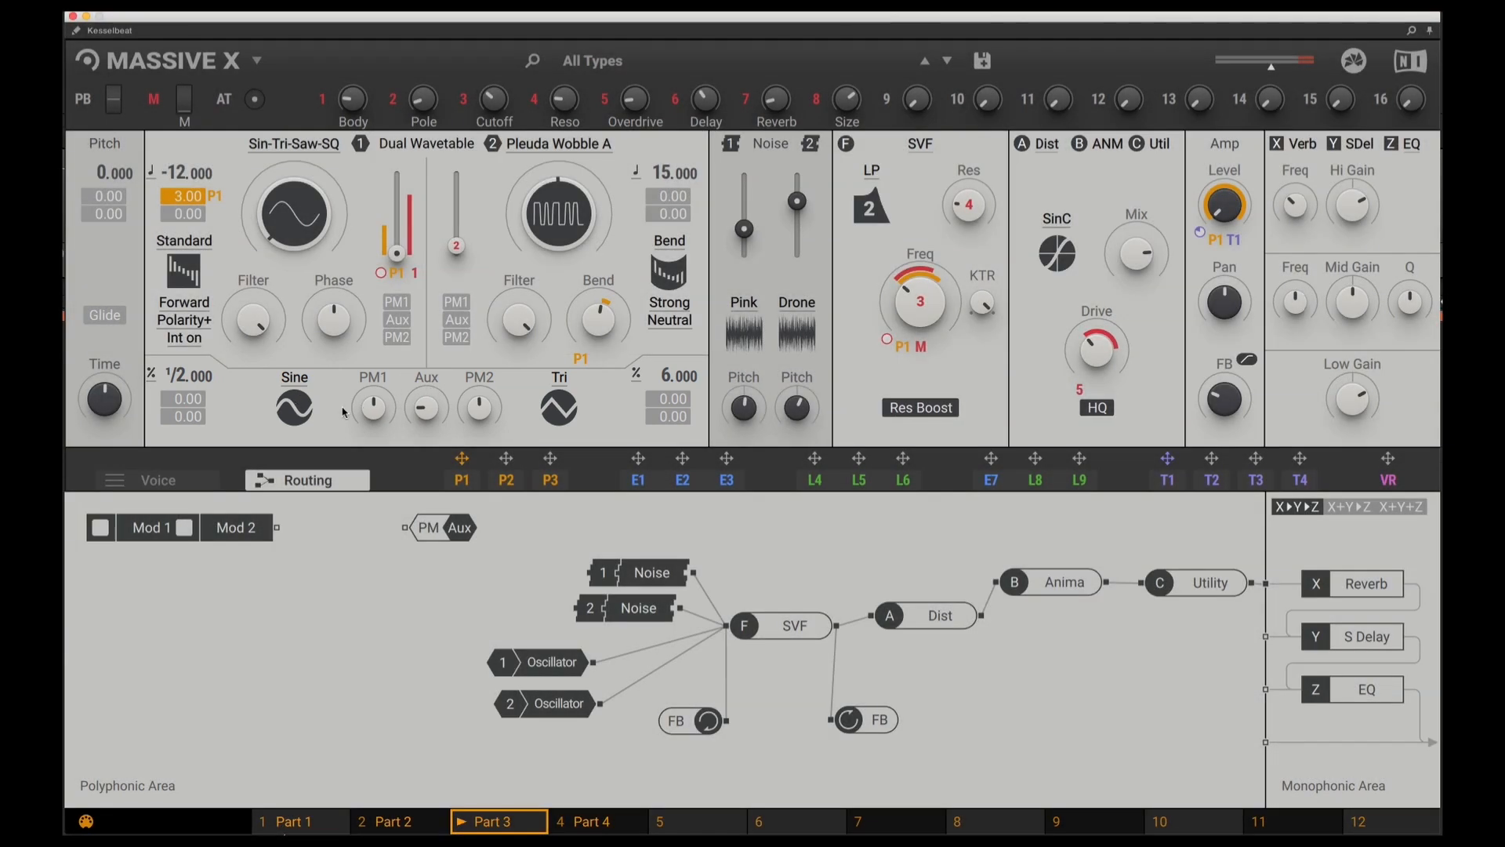
# Try PM1 and PM2 phase modulation on wavetable oscillator 1 and switch both off
pyautogui.click(399, 307)
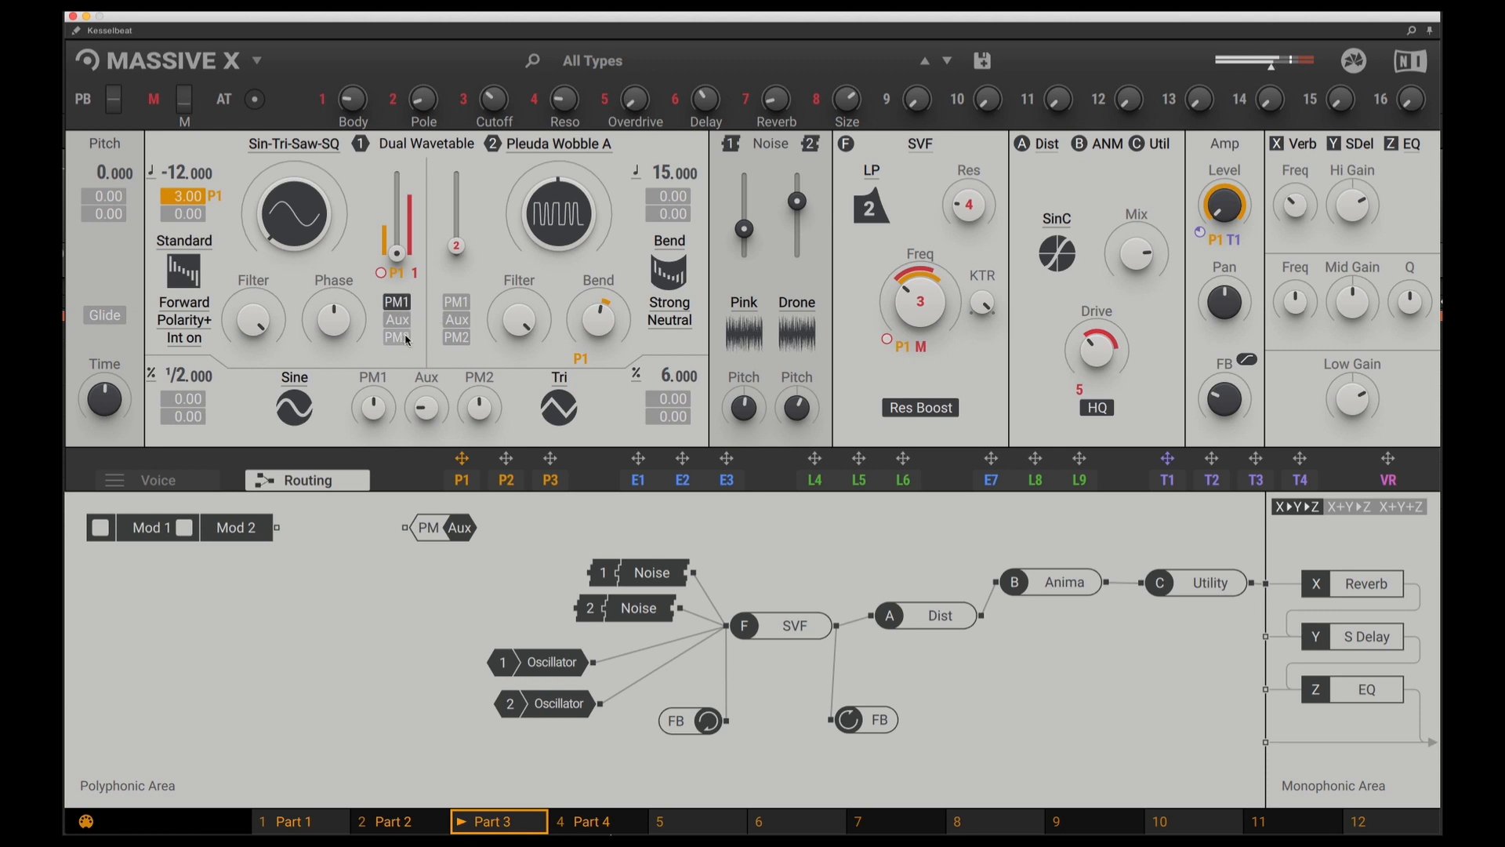
pyautogui.click(405, 337)
pyautogui.click(399, 304)
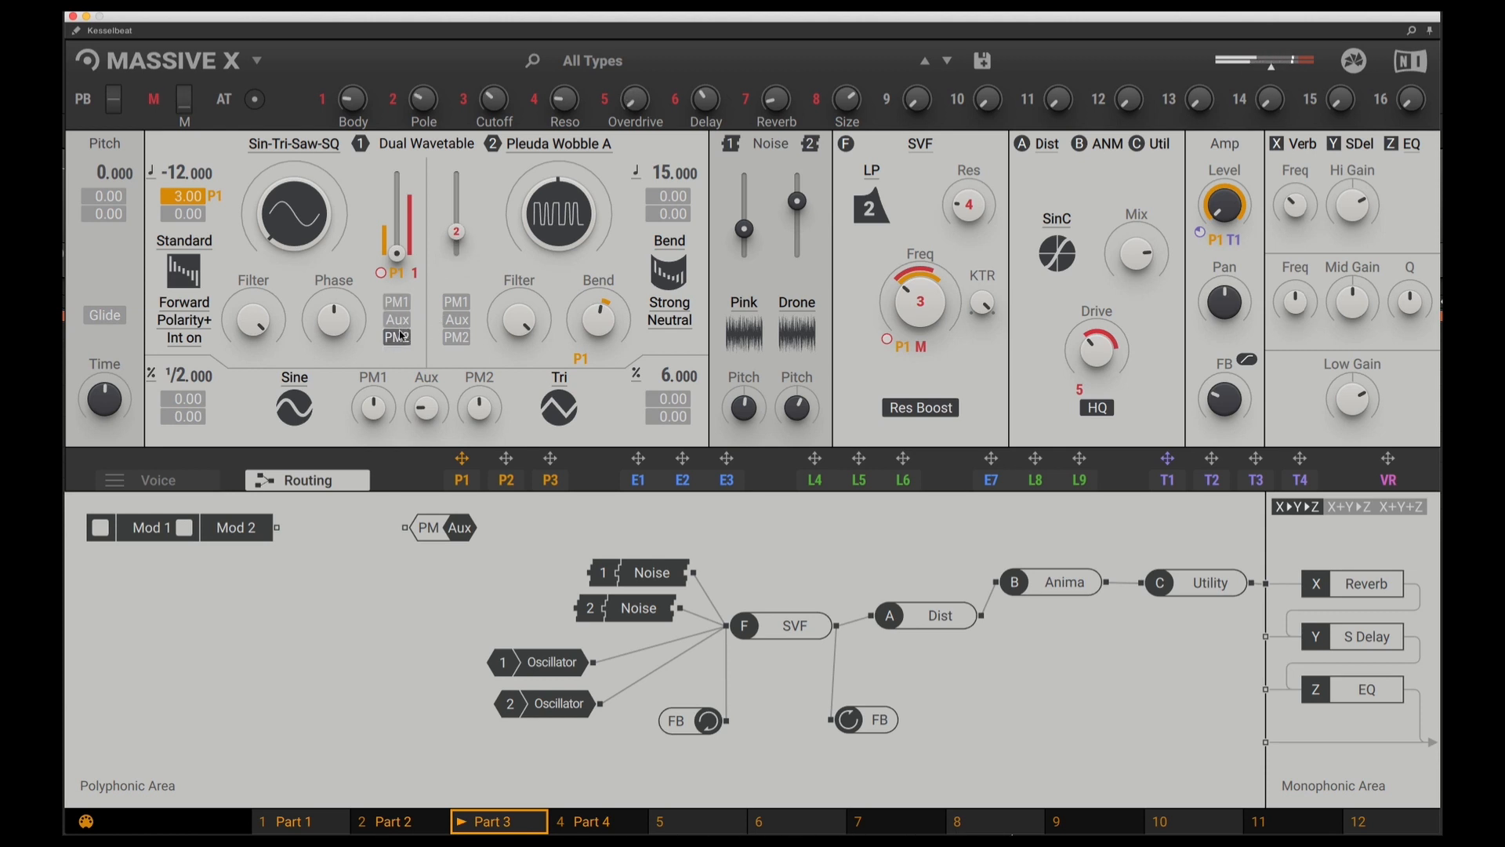
pyautogui.click(401, 337)
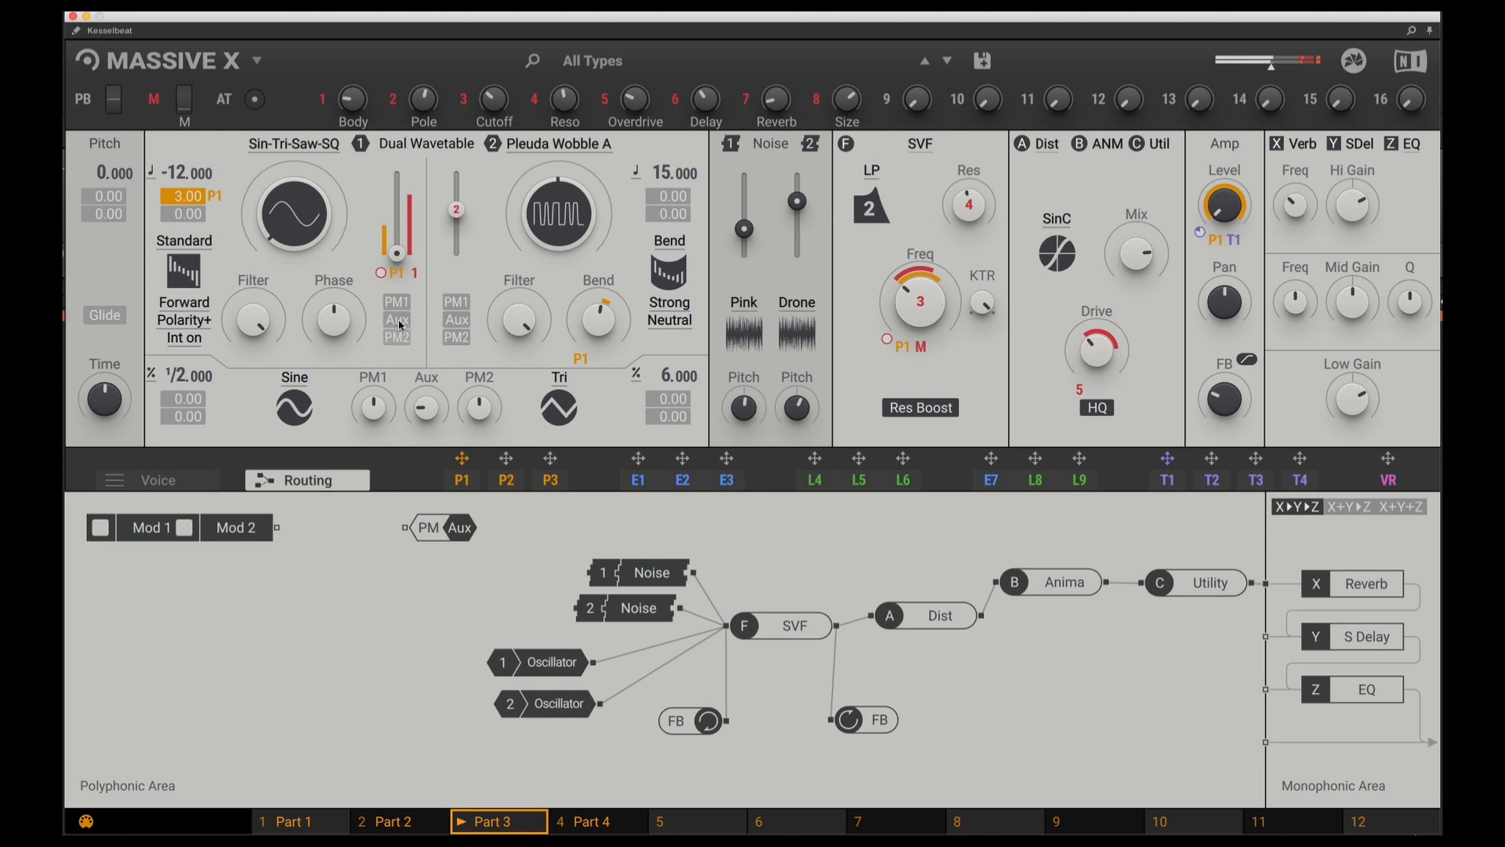
# Enable PM1 phase modulation on both wavetable oscillators
pyautogui.click(398, 302)
pyautogui.click(456, 302)
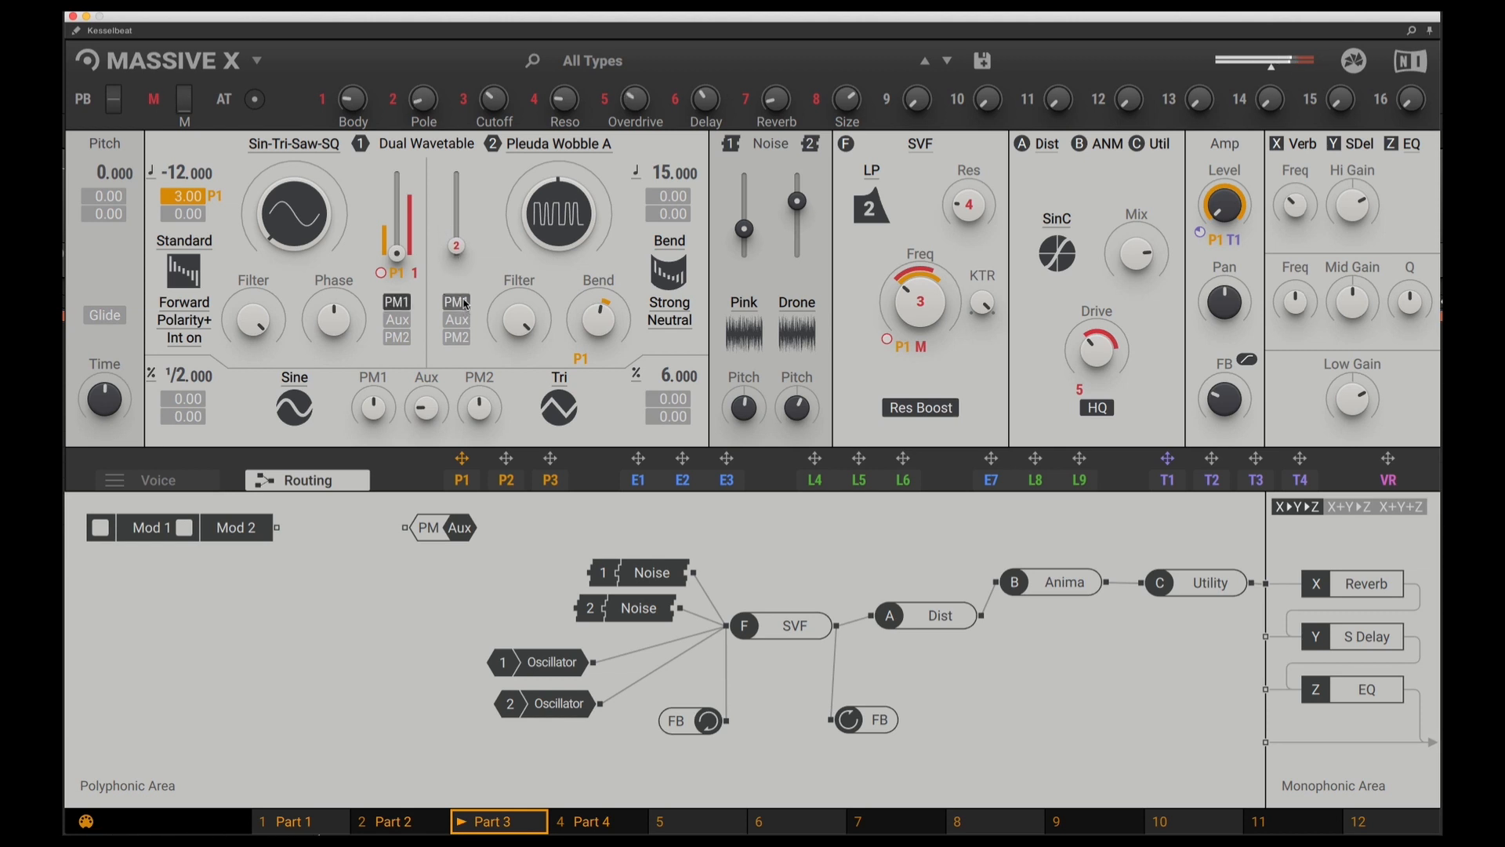
pyautogui.moveTo(458, 249)
pyautogui.mouseDown()
pyautogui.moveTo(456, 210)
pyautogui.moveTo(457, 257)
pyautogui.mouseUp()
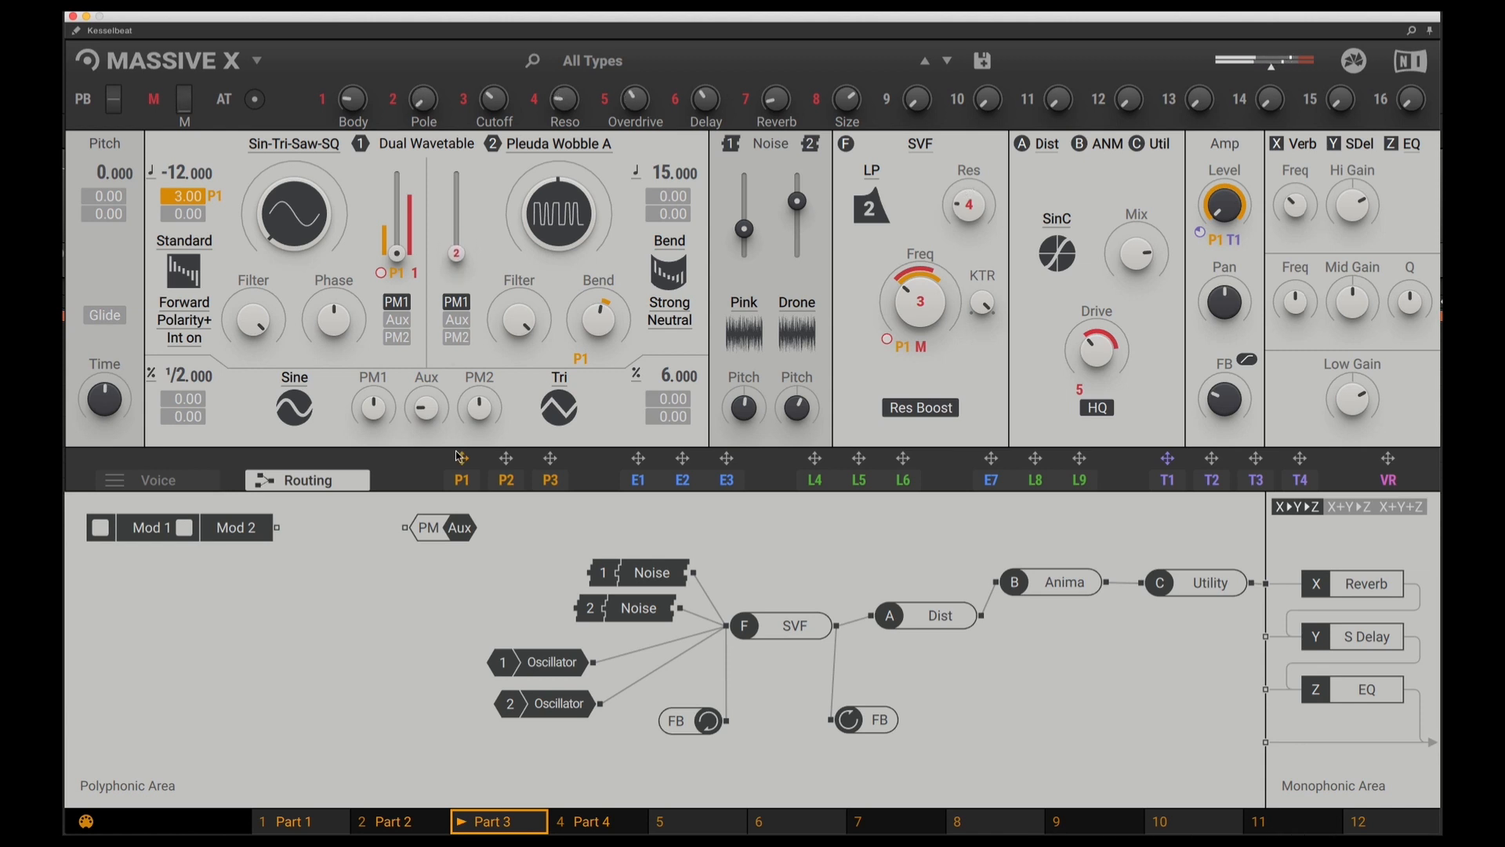